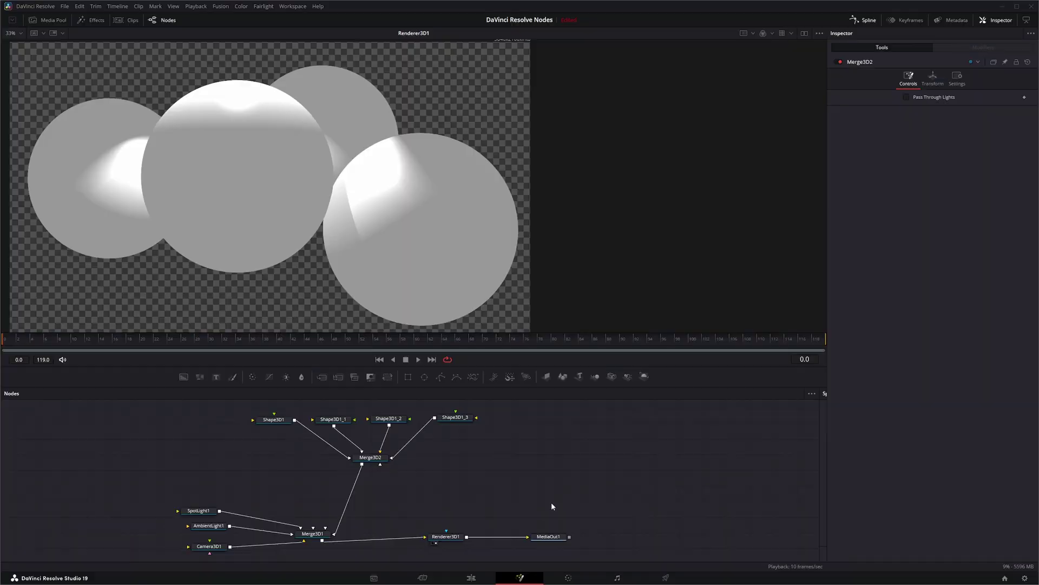
Step: Select the four sphere nodes and view the first sphere's material settings
drag(222, 412, 489, 436)
drag(175, 542, 262, 523)
drag(439, 487, 421, 510)
drag(452, 476, 450, 473)
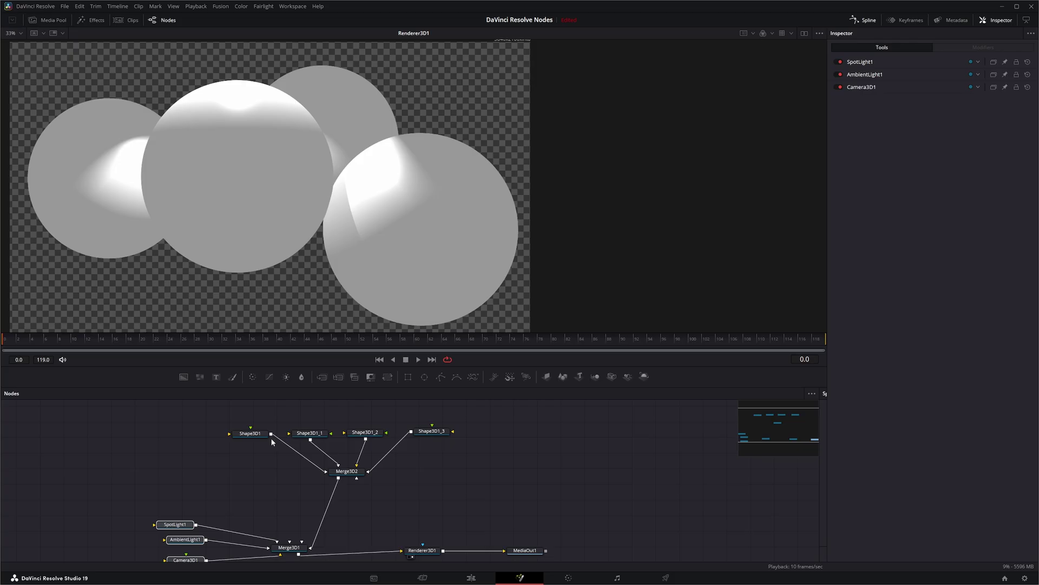
click(251, 433)
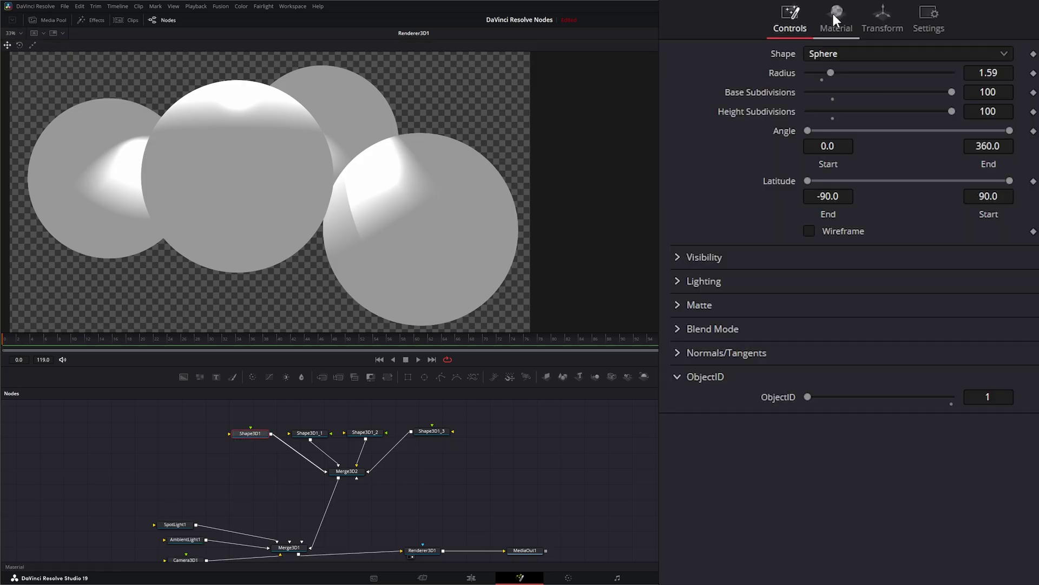
click(835, 21)
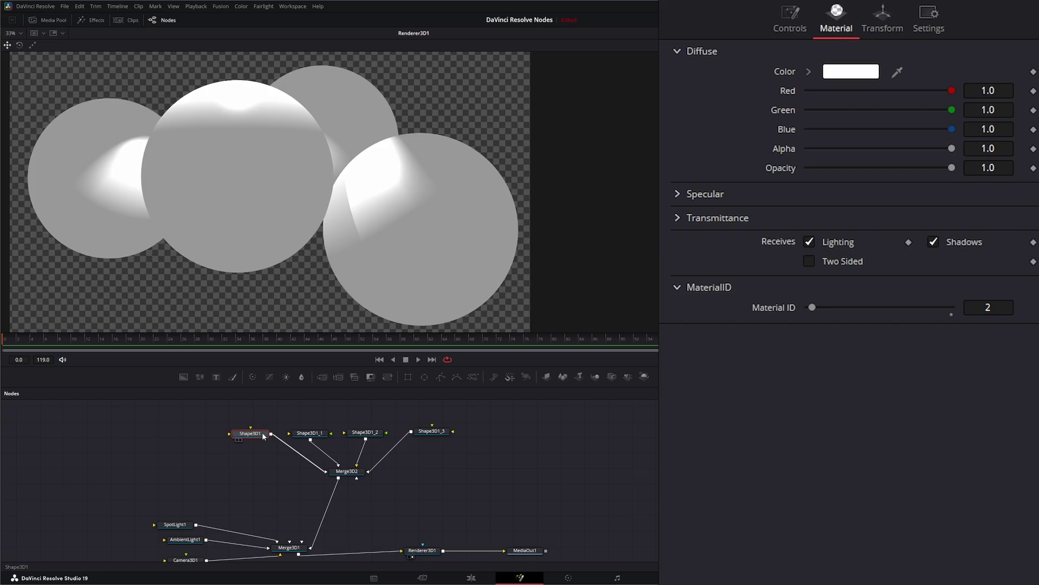
drag(251, 433, 244, 434)
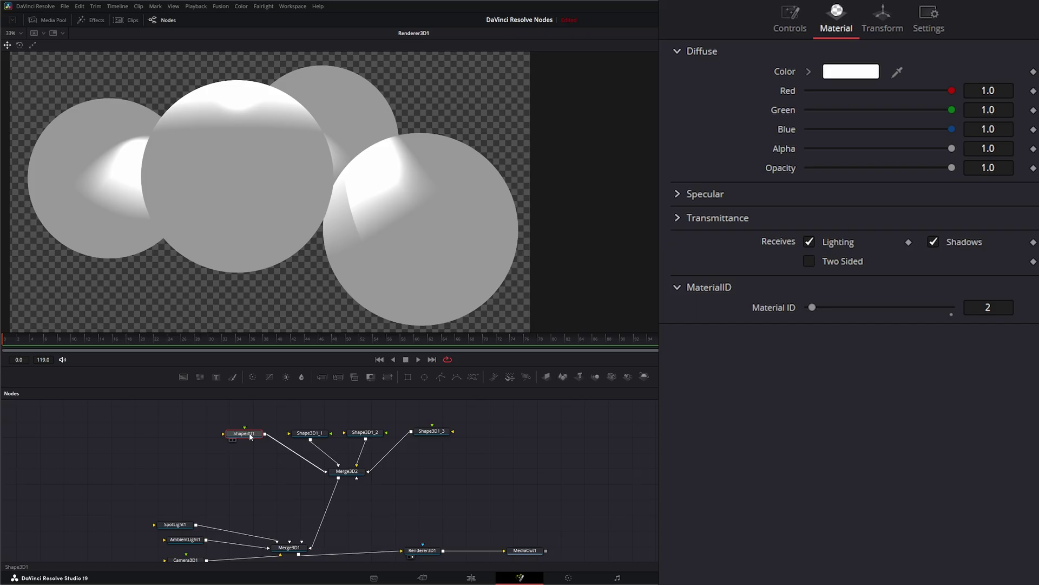
Step: Check the Object IDs of the second, third and fourth spheres
click(309, 433)
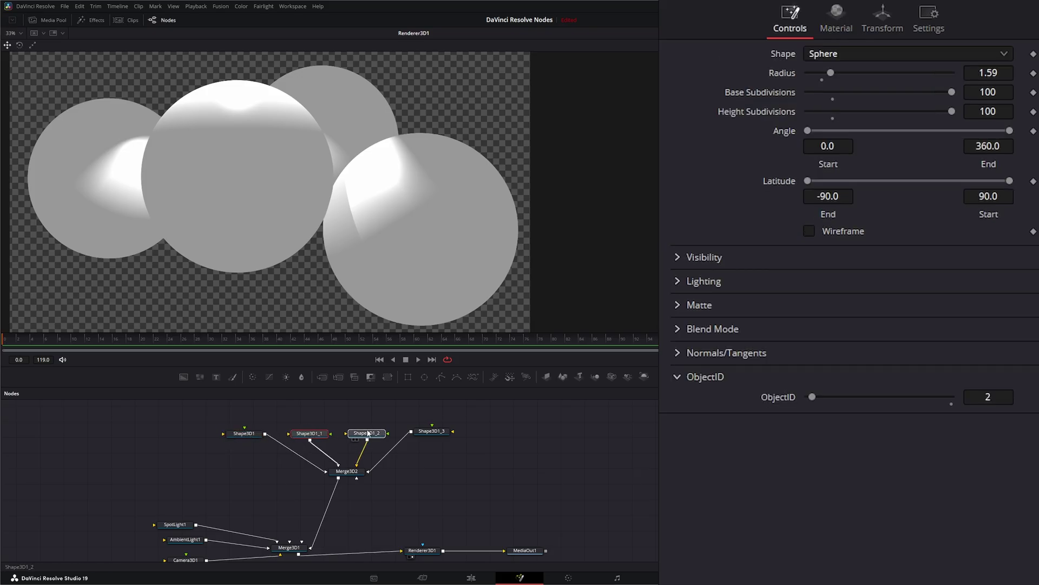
click(366, 434)
drag(433, 435, 430, 435)
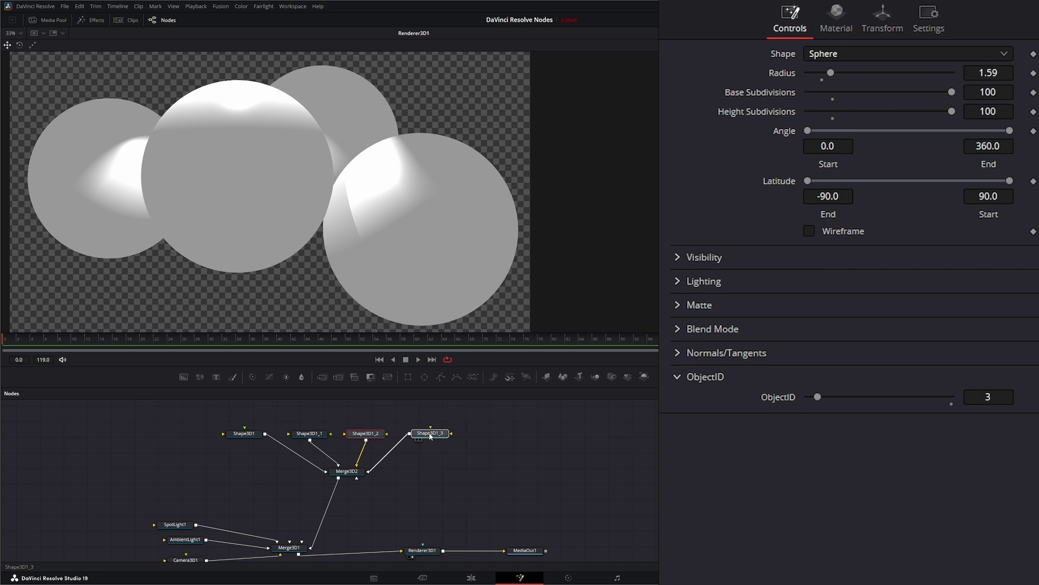
Step: Try blue diffuse colours on the first sphere's material, then cancel to keep it white
click(252, 437)
click(840, 76)
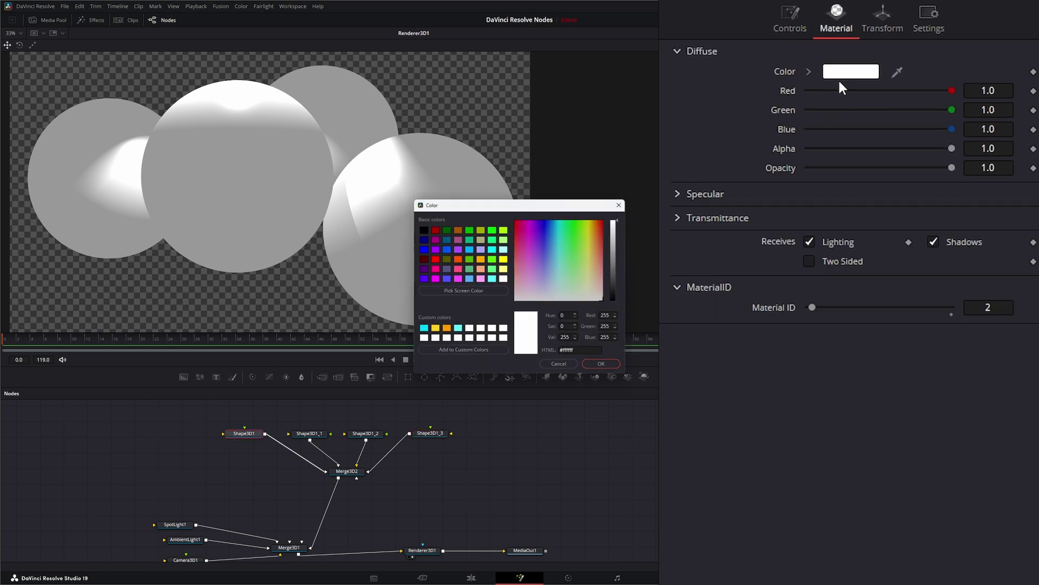
click(543, 267)
mouse_move(543, 268)
mouse_down()
mouse_move(545, 245)
mouse_move(566, 257)
mouse_move(553, 242)
mouse_move(548, 255)
mouse_up()
click(559, 364)
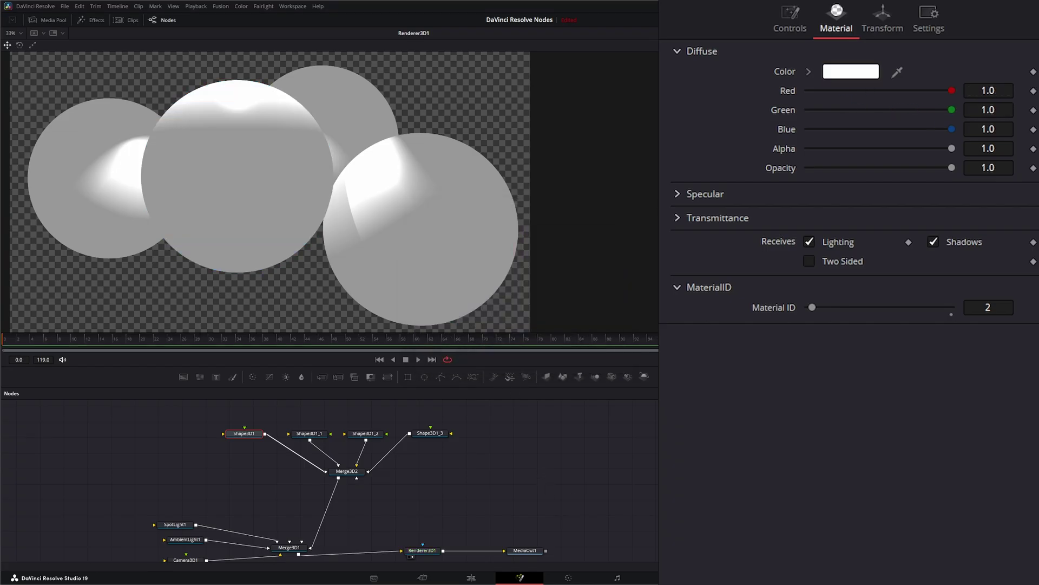
Step: Bring the psychedelic clip into the graph, feed it to the first sphere's material and preview playback
drag(655, 432, 245, 431)
drag(169, 440, 167, 437)
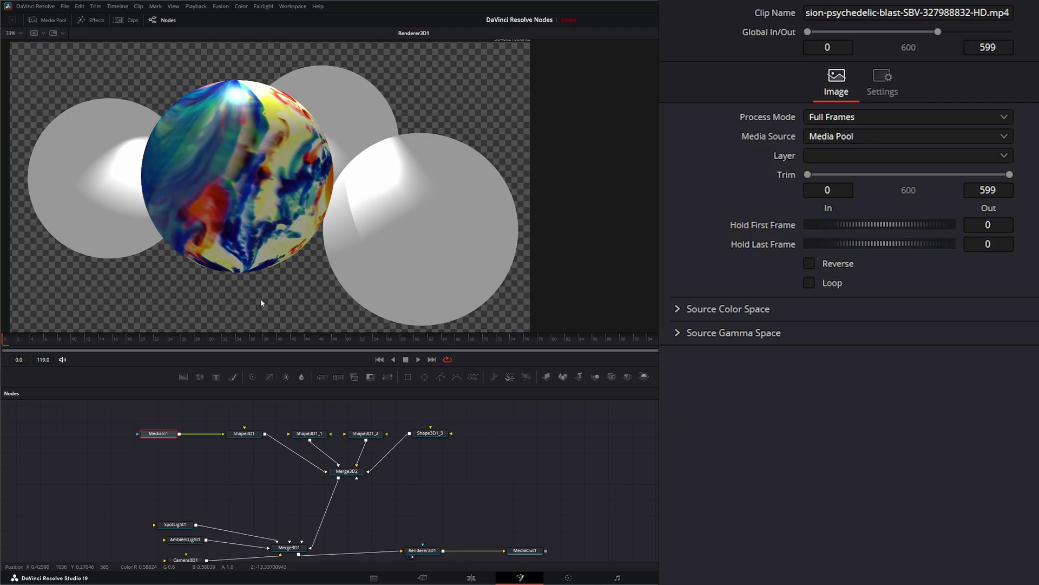
click(417, 359)
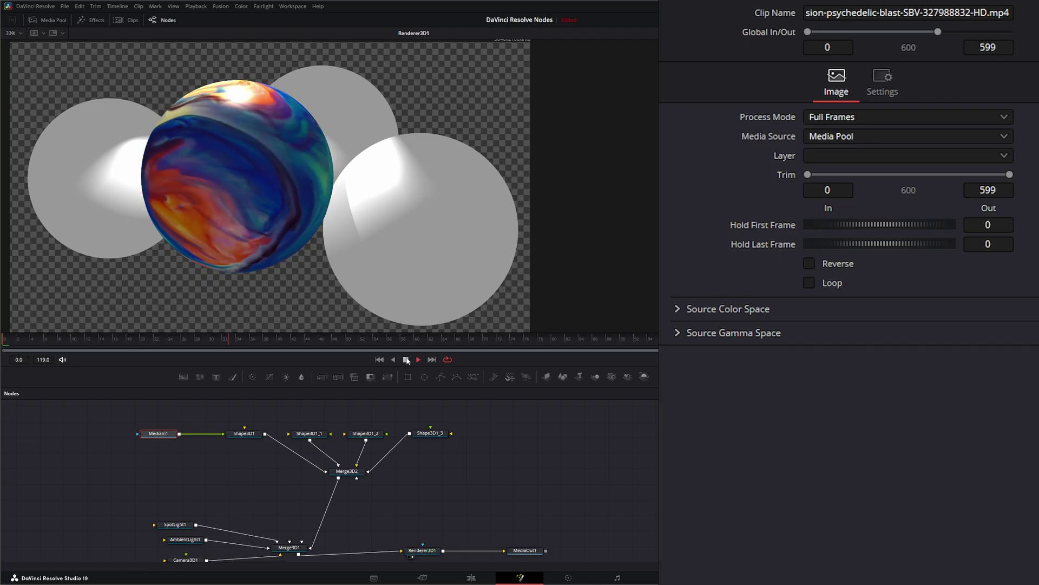
key(space)
Step: Position the media node beside the first sphere and disconnect it from the material input
mouse_move(167, 434)
mouse_down()
mouse_move(268, 409)
mouse_move(182, 436)
mouse_up()
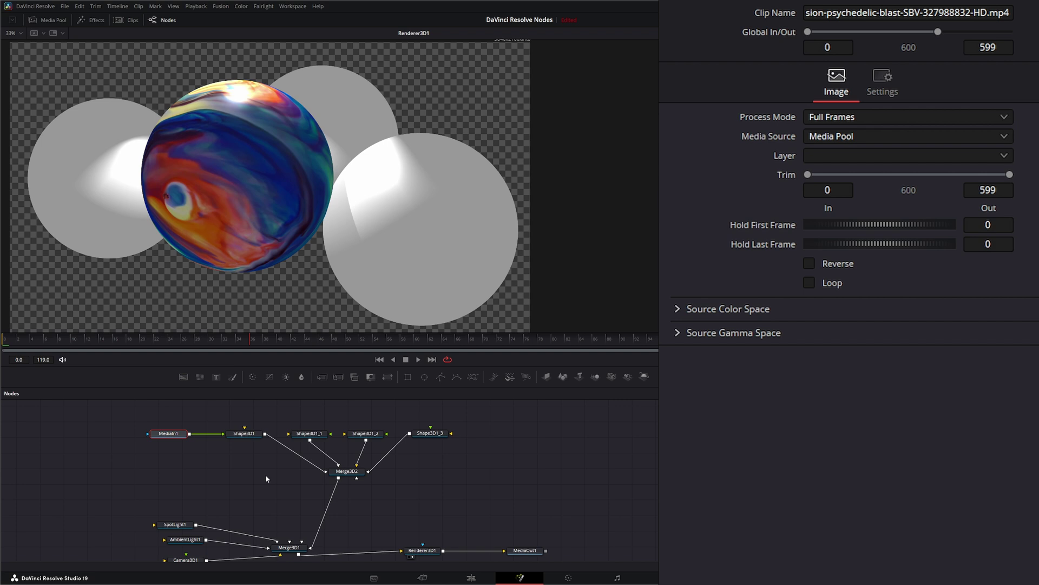
drag(177, 435, 169, 435)
drag(194, 437, 194, 438)
Step: Add a Replace Material 3D node via the 'repl' tool search and place it below Merge3D2
click(517, 457)
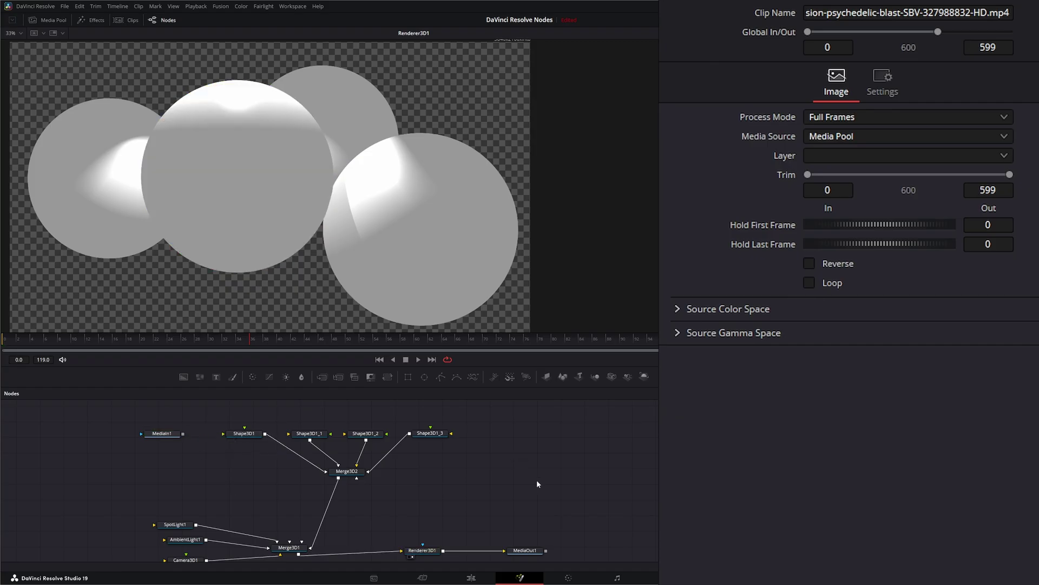
key(shift+space)
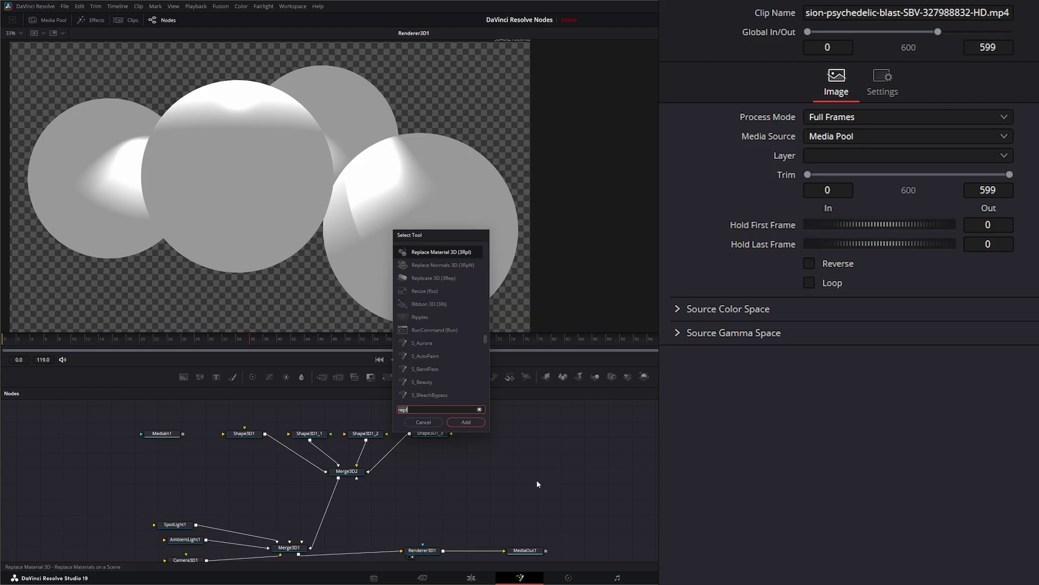
text(repl)
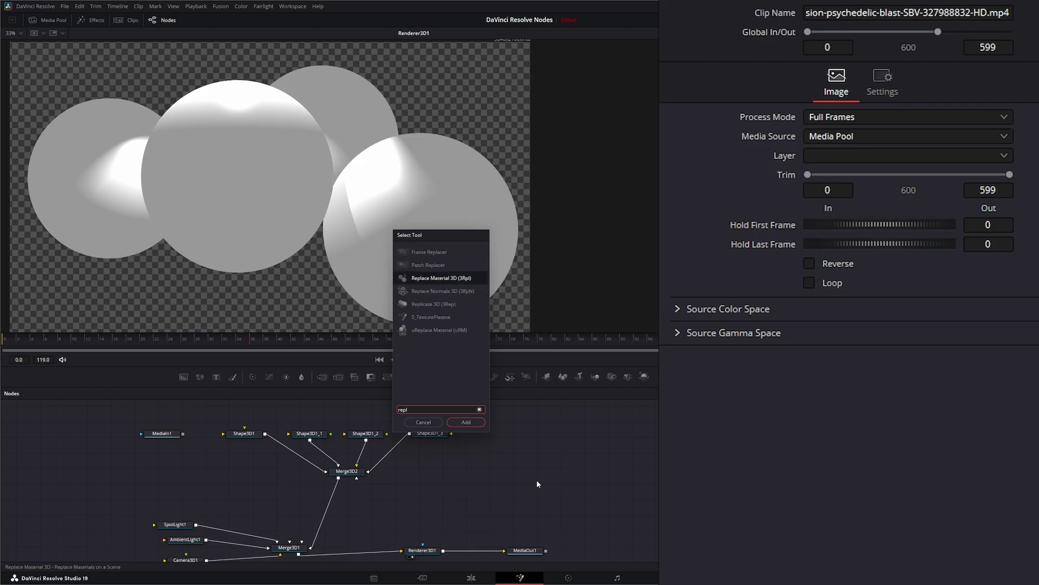
key(Return)
drag(539, 484, 394, 465)
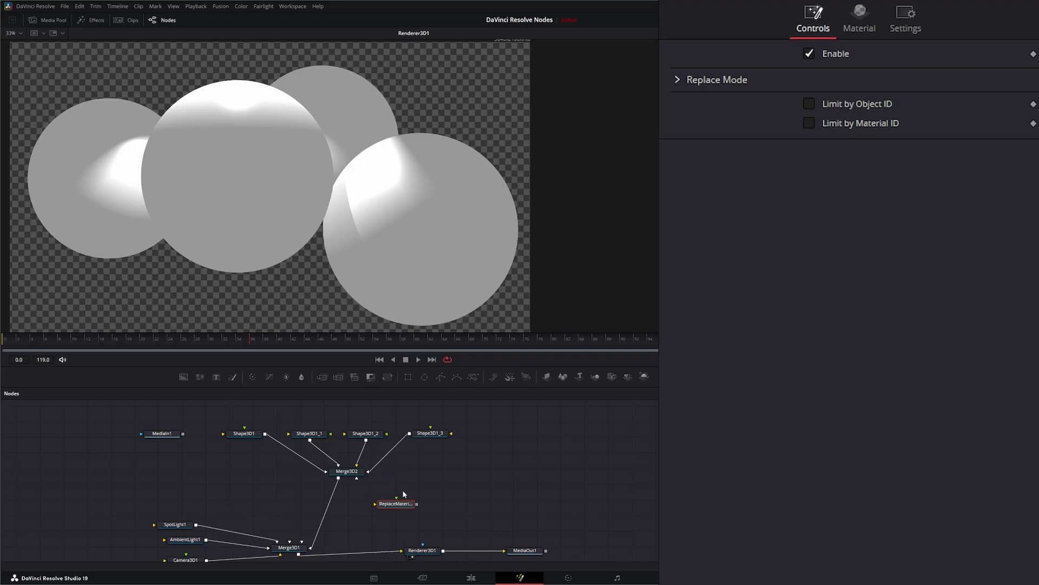
Step: Insert ReplaceMaterial3D1 between Merge3D2 and Merge3D1 and connect MediaIn1 as its material
drag(402, 504, 358, 507)
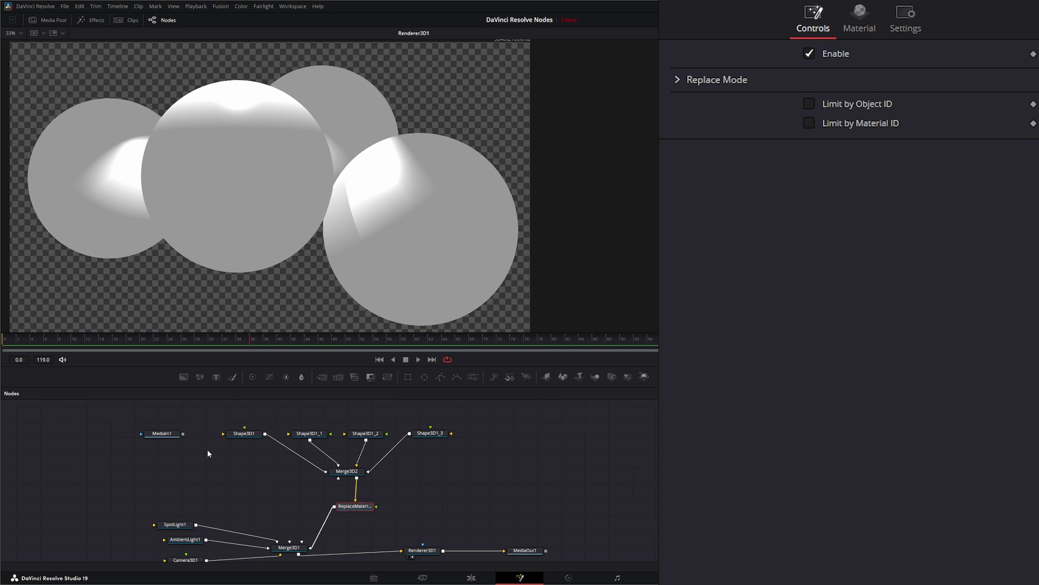
drag(178, 436, 426, 506)
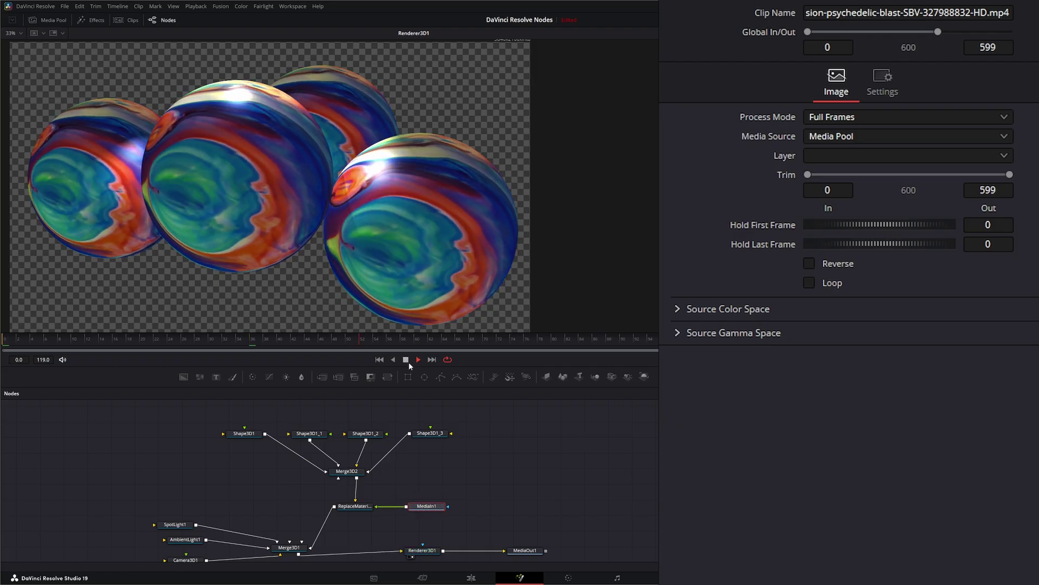
click(405, 359)
click(349, 507)
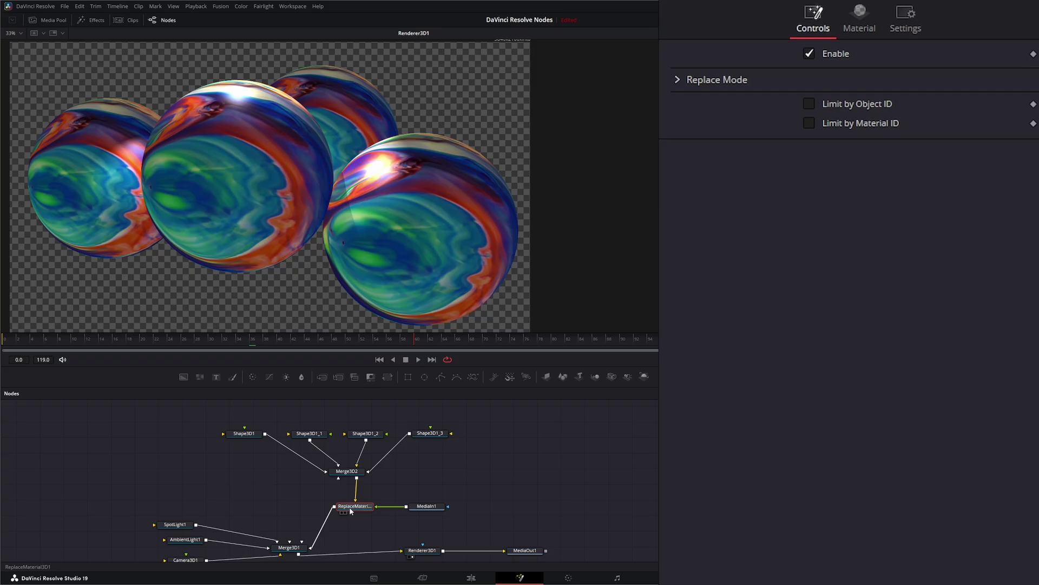
Step: Move ReplaceMaterial3D1 and feed the video into its material input
scroll(506, 490, down, 3)
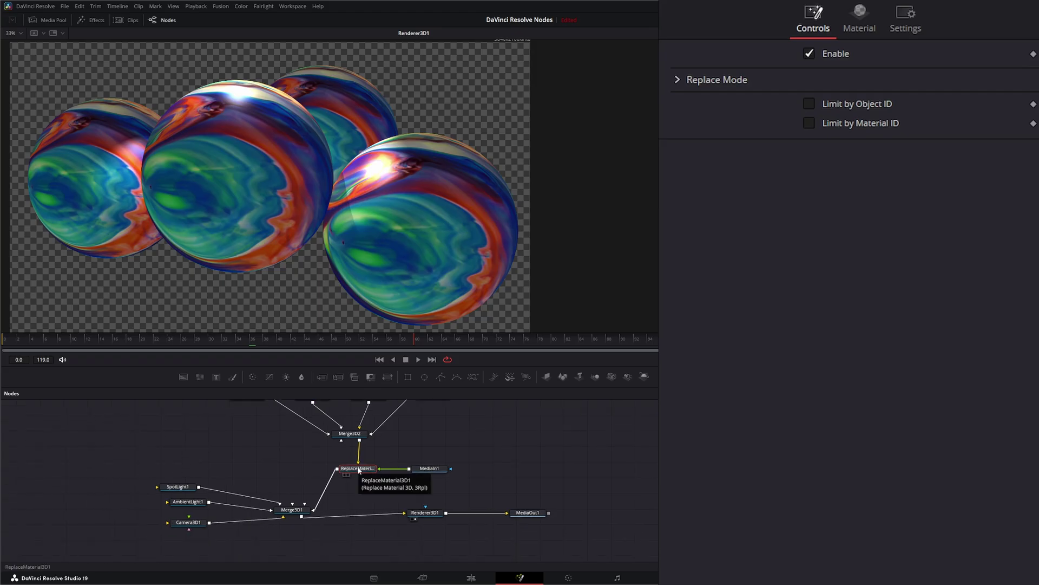
drag(357, 469, 365, 514)
drag(450, 468, 365, 507)
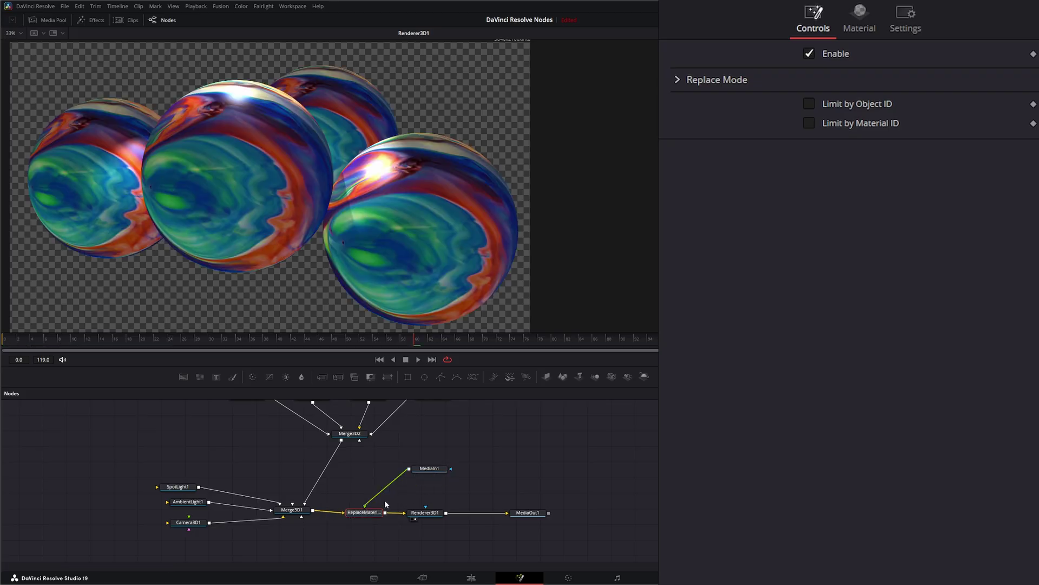
click(384, 499)
Step: Wire Merge3D1 directly to Renderer3D1 and reconnect MediaIn1 to ReplaceMaterial3D1's material input
drag(166, 451, 233, 545)
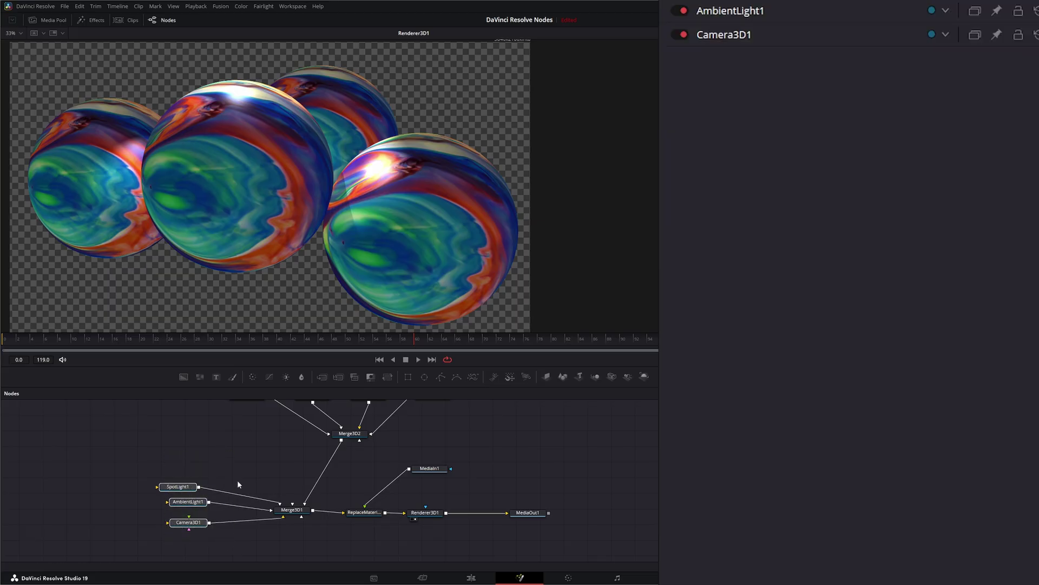
click(364, 512)
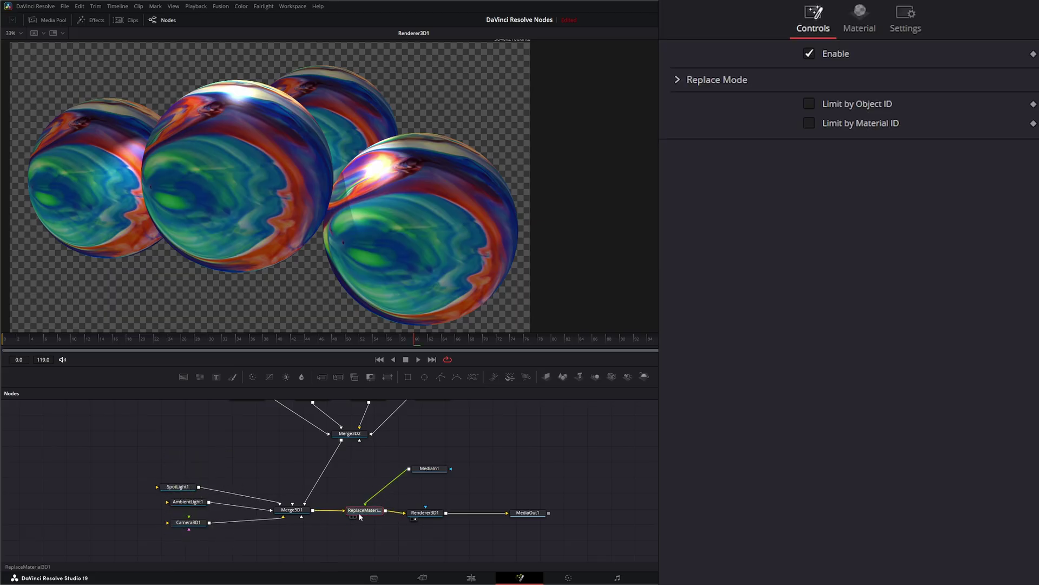
drag(352, 466, 358, 499)
click(253, 429)
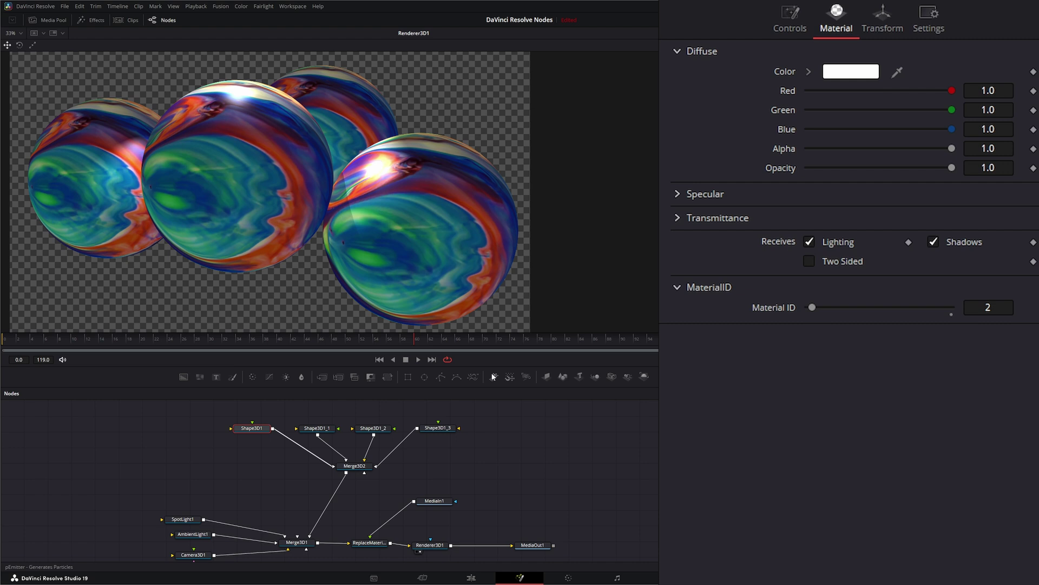
scroll(524, 464, down, 2)
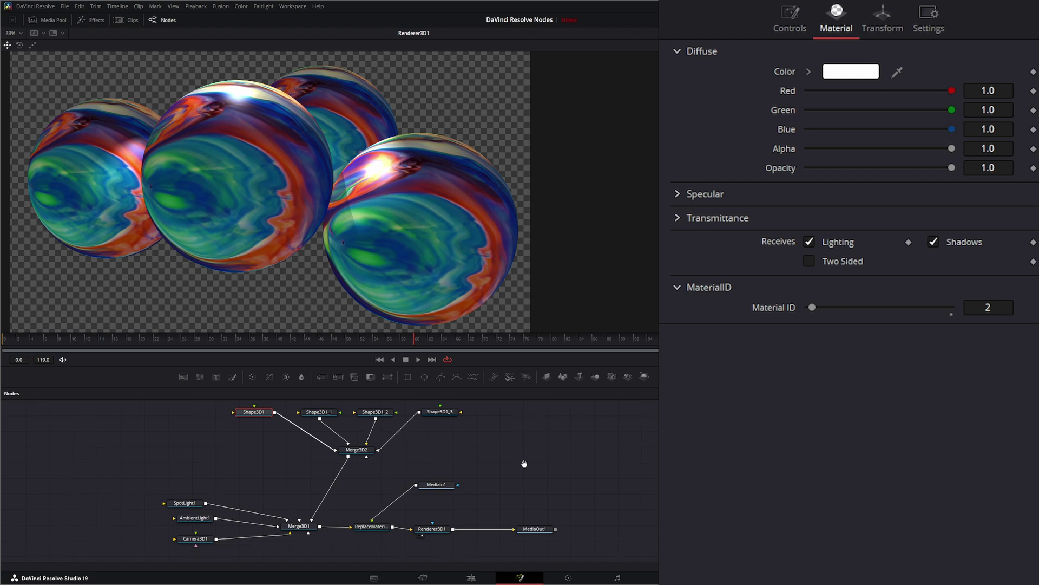
drag(355, 532, 335, 497)
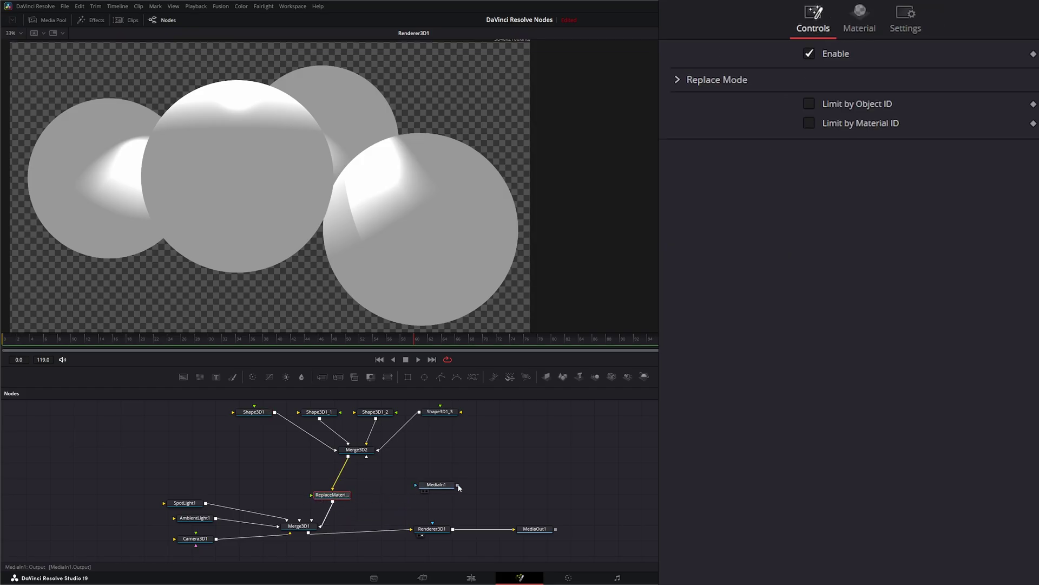
drag(461, 503, 350, 479)
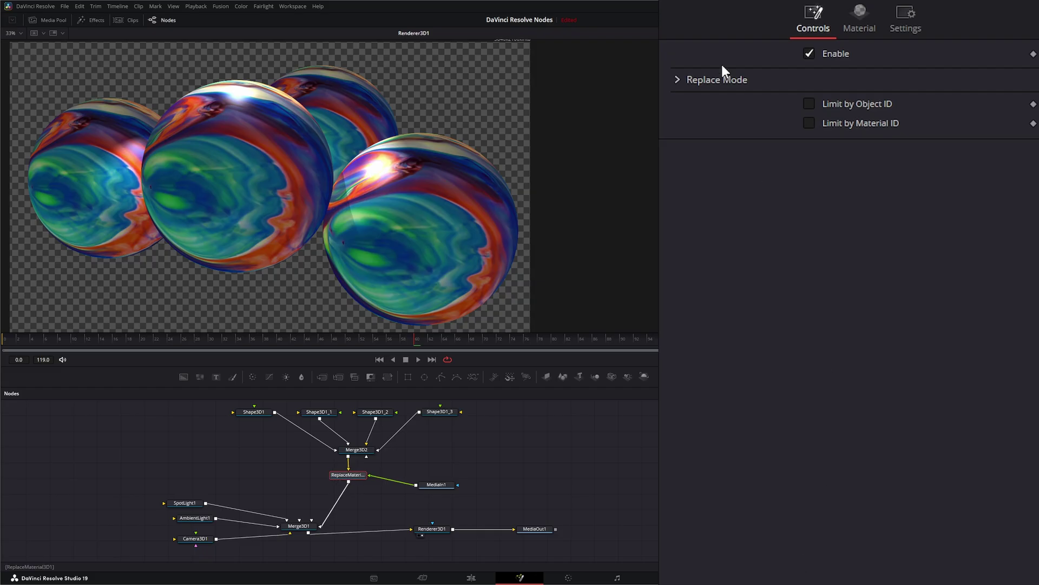
Step: Toggle the material replacement off and on, then try Keep and Blend red channel modes
click(810, 53)
click(810, 53)
click(673, 78)
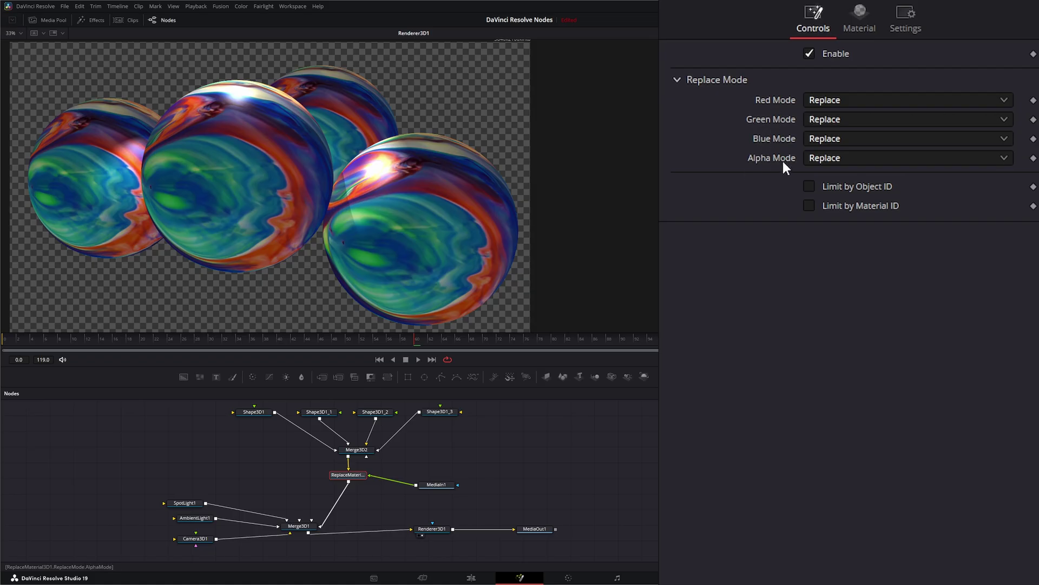
click(848, 102)
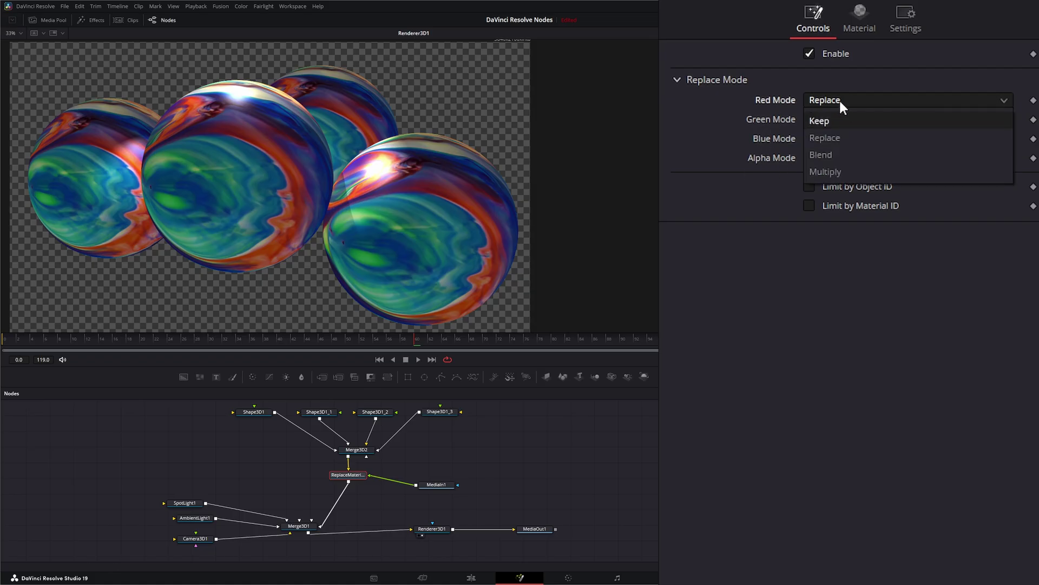
click(838, 121)
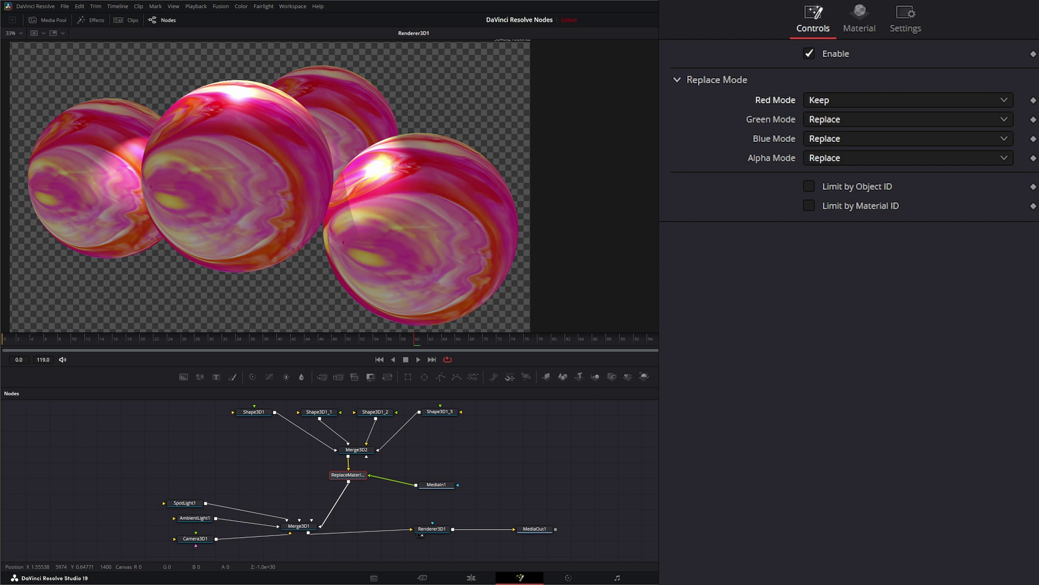
click(838, 100)
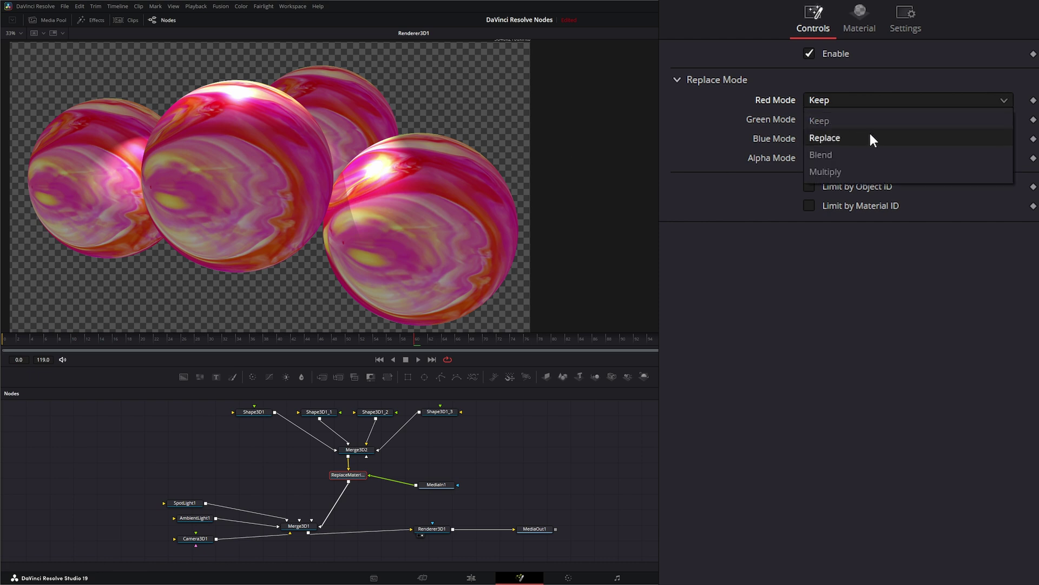
click(848, 154)
Step: Try Multiply, reset the red channel to Replace, and enable Limit by Object ID
click(836, 99)
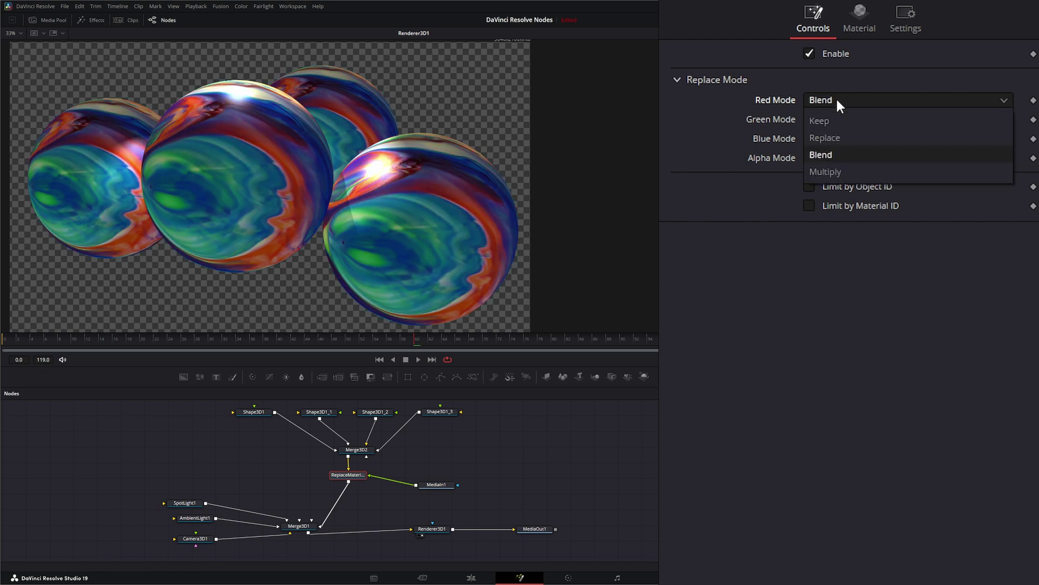
click(841, 168)
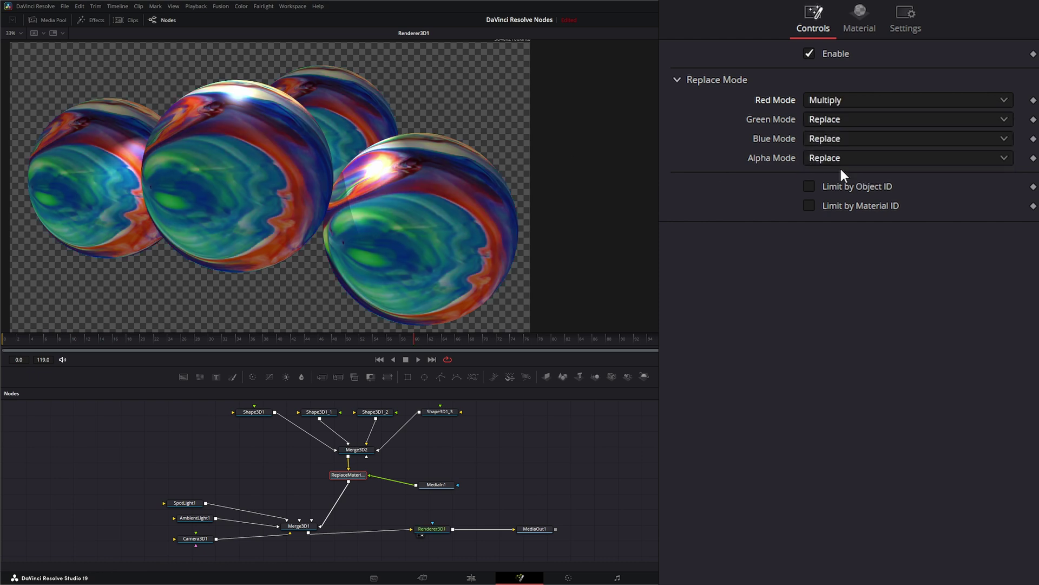
click(837, 101)
click(844, 136)
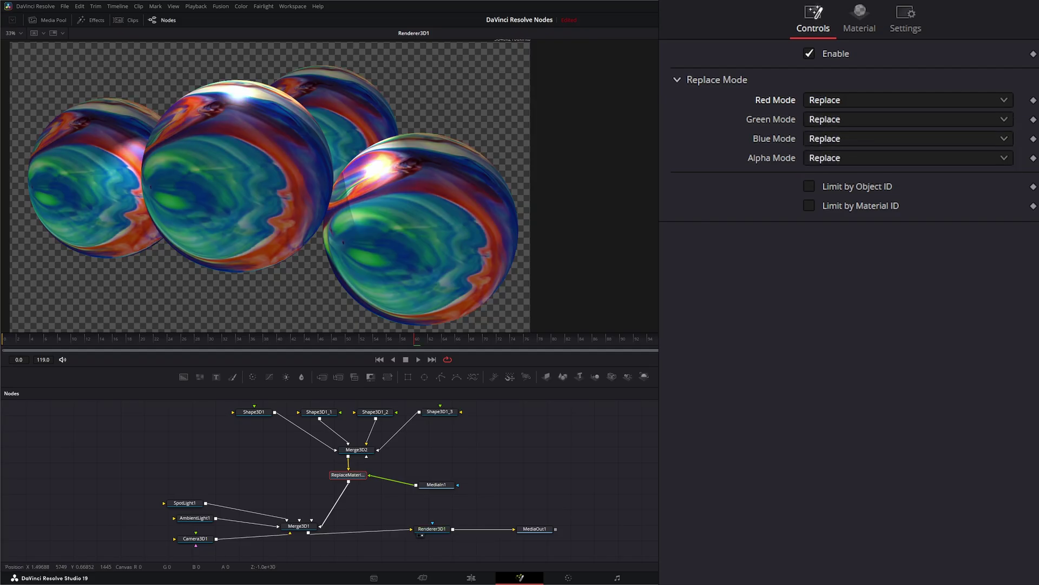
click(677, 82)
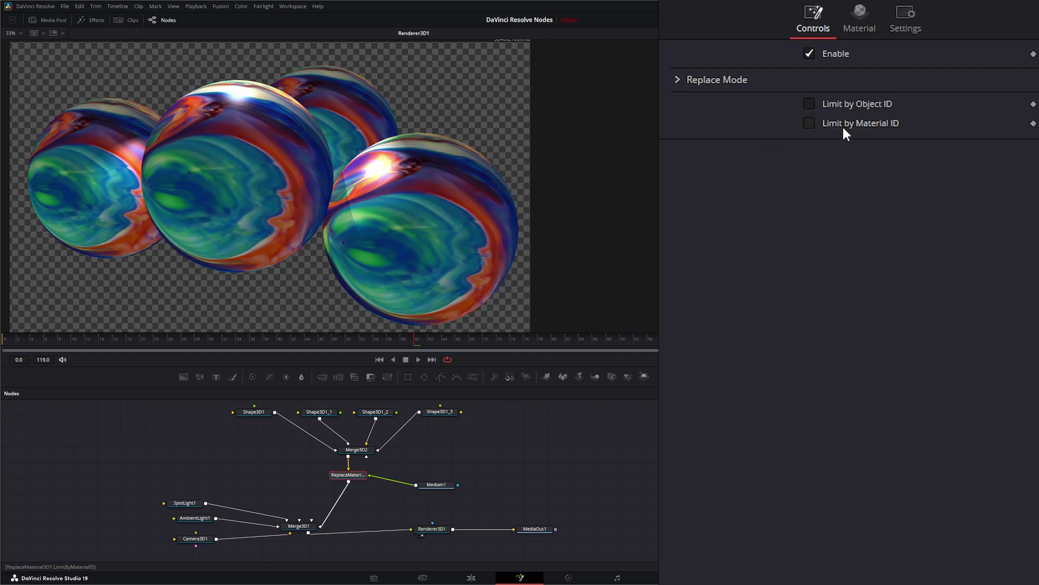
click(809, 103)
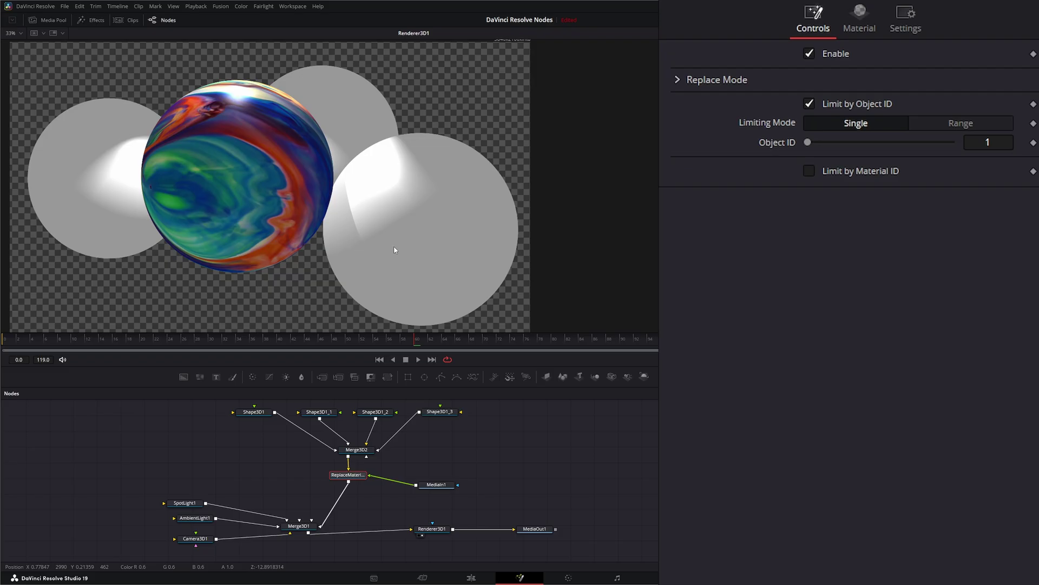
Step: Set Shape3D1's Object ID to 1 and confirm the other spheres have IDs 2, 3 and 4
click(256, 413)
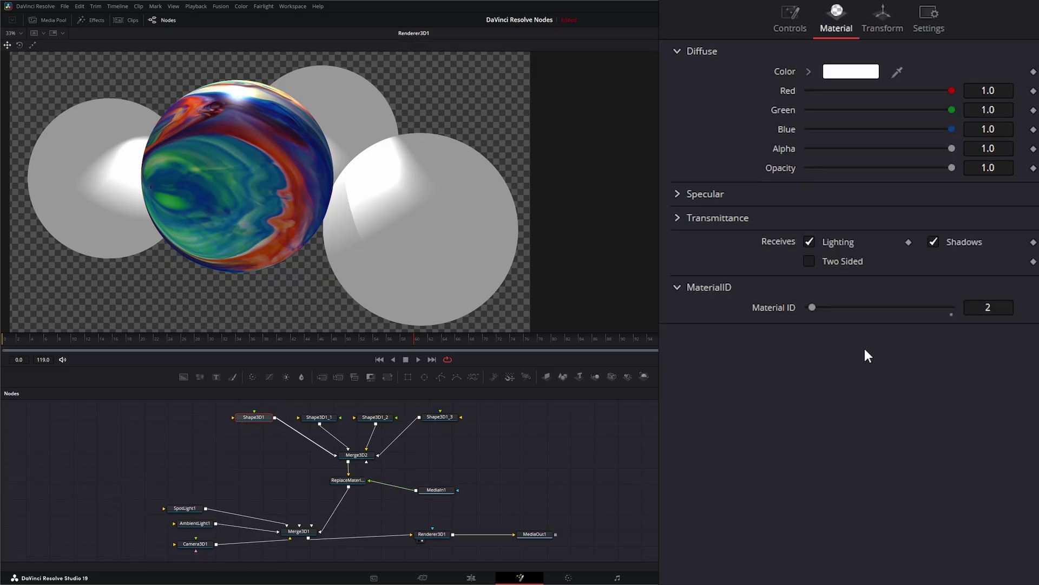
key(ctrl+shift+Tab)
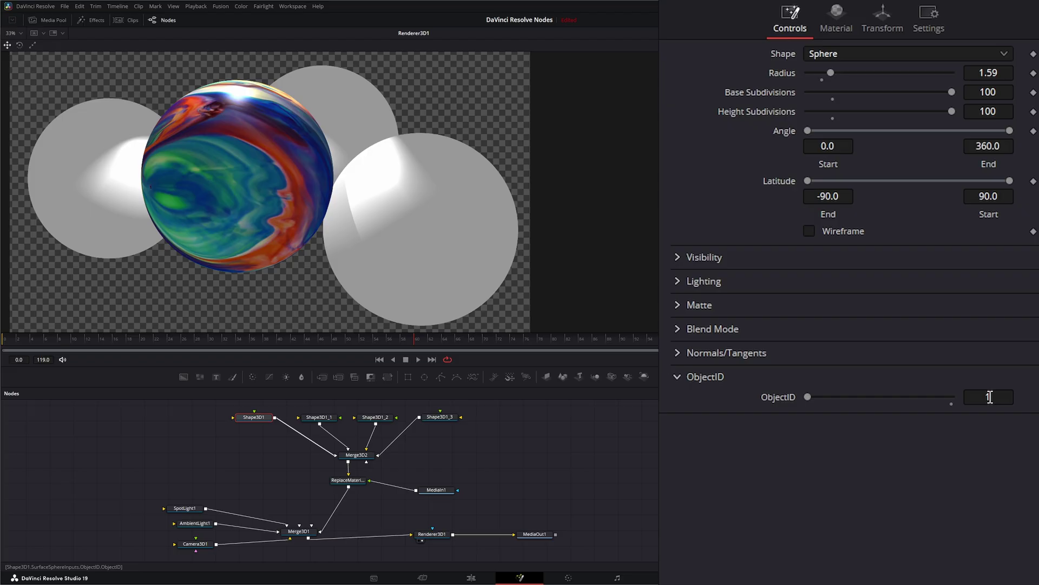
text(1)
key(Return)
click(320, 417)
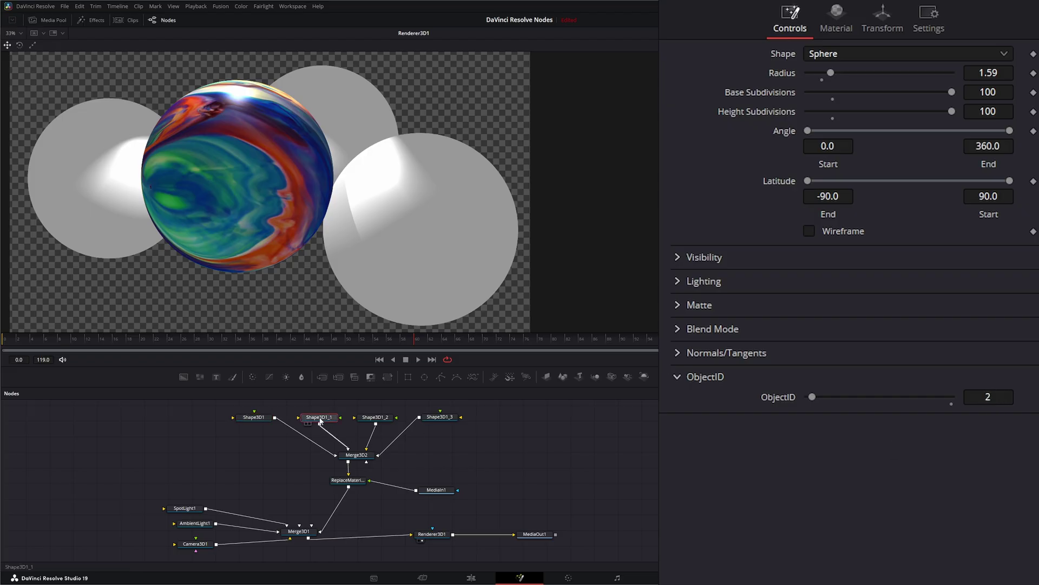
click(378, 420)
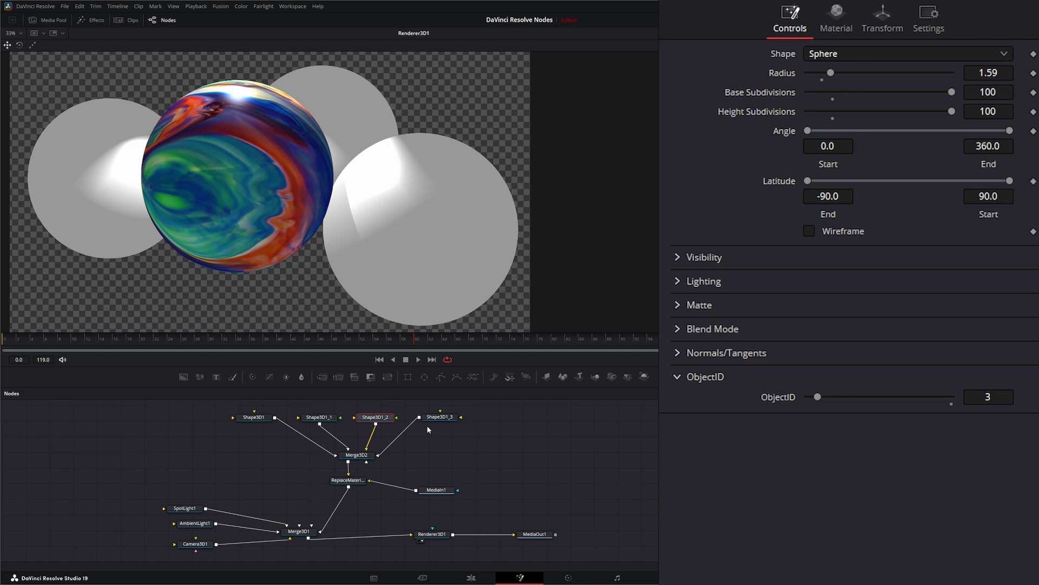
click(440, 418)
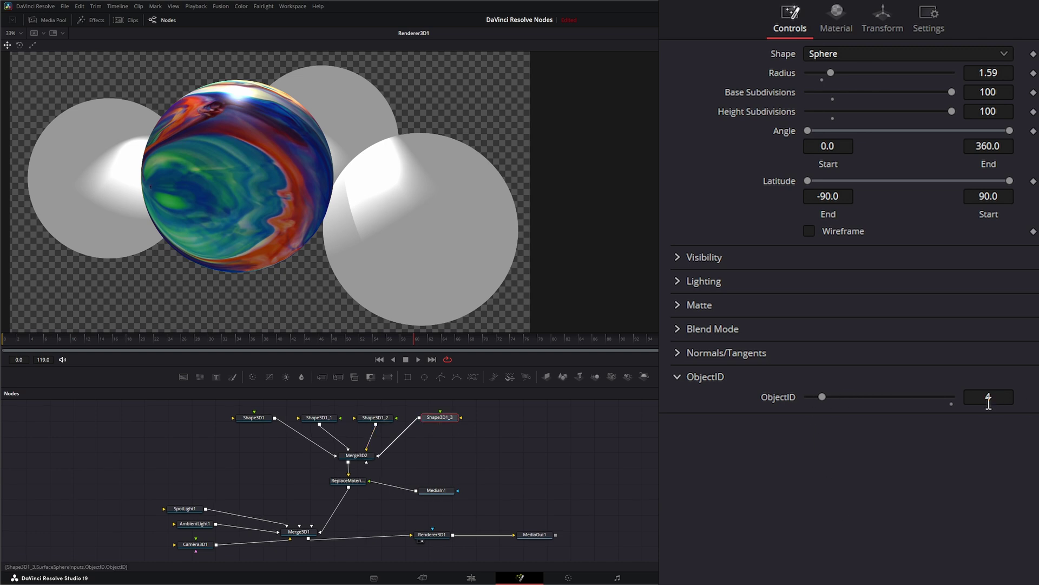
click(348, 483)
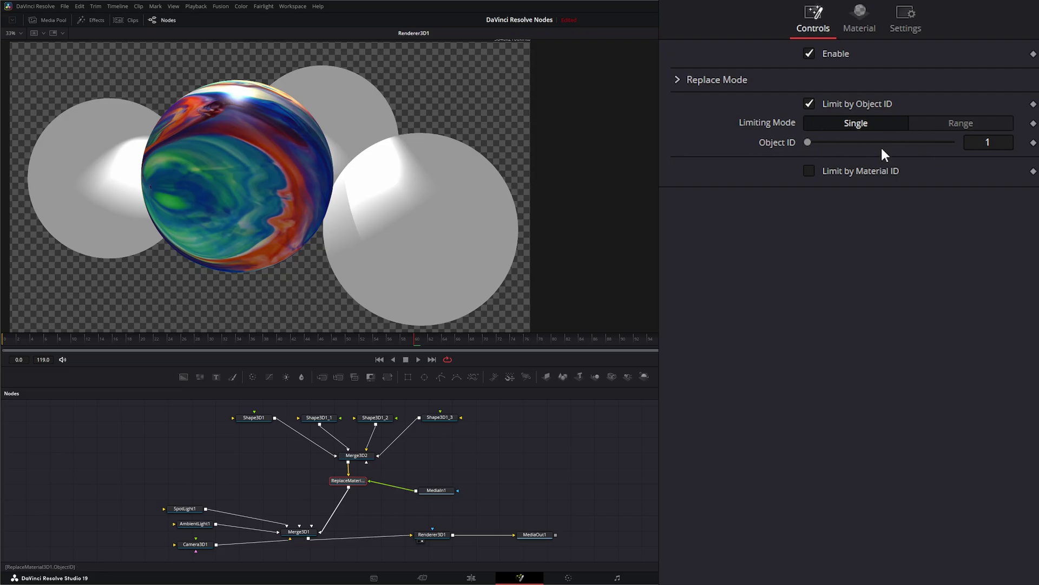
Step: Limit the replacement to an Object ID Range with a maximum of 2
mouse_move(808, 144)
mouse_down()
mouse_move(823, 142)
mouse_move(803, 141)
mouse_up()
click(950, 123)
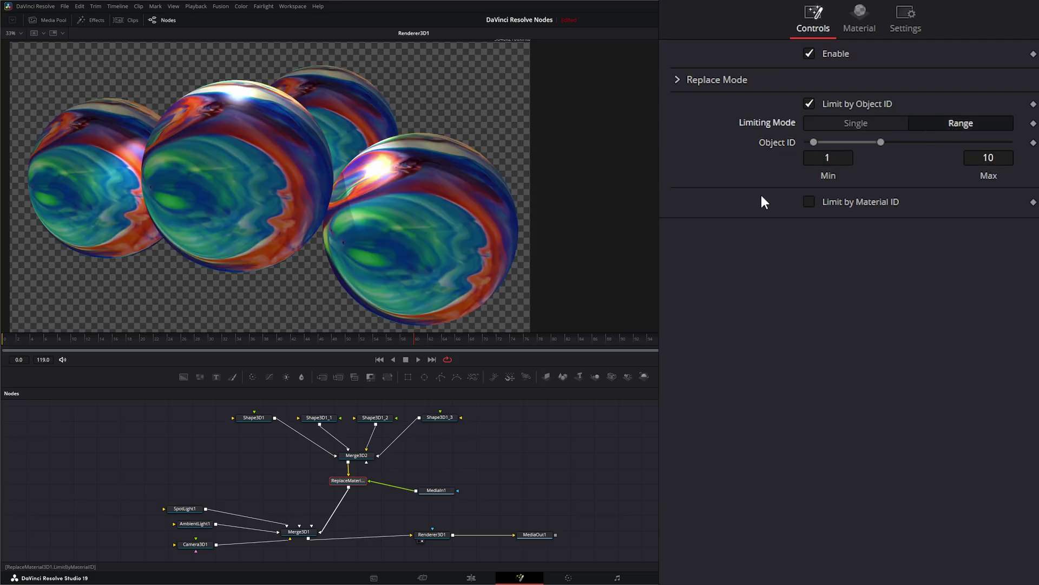
drag(882, 142, 836, 142)
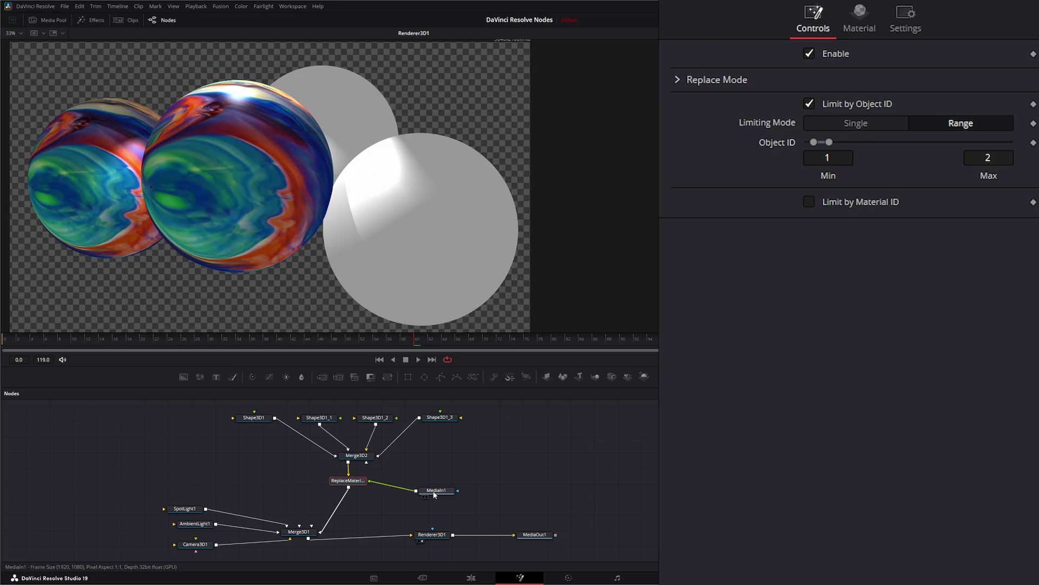
Step: Paste a copy of the Replace Material node between ReplaceMaterial3D1 and Merge3D1
drag(439, 490, 437, 481)
click(345, 485)
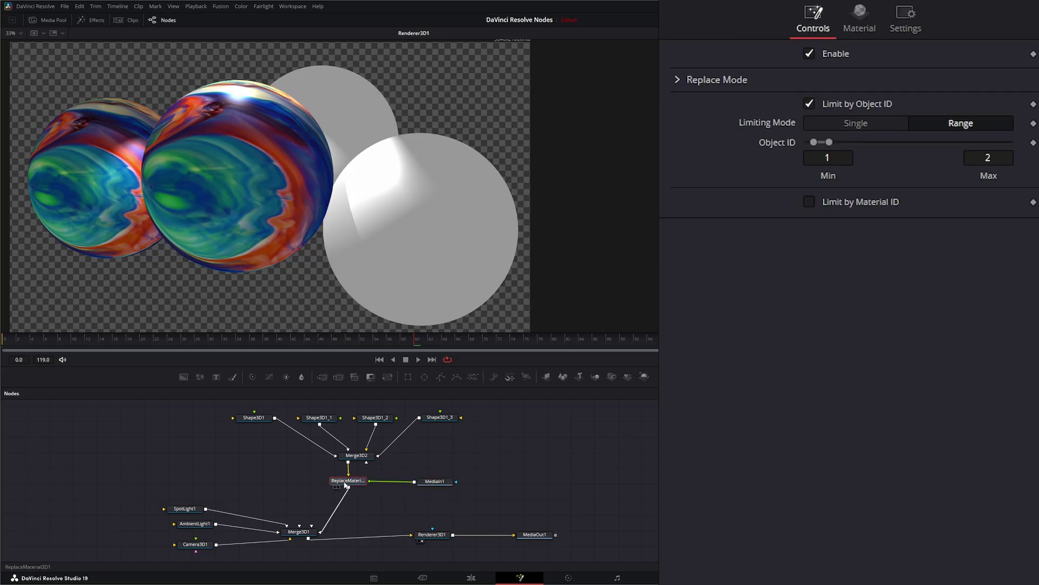
click(530, 498)
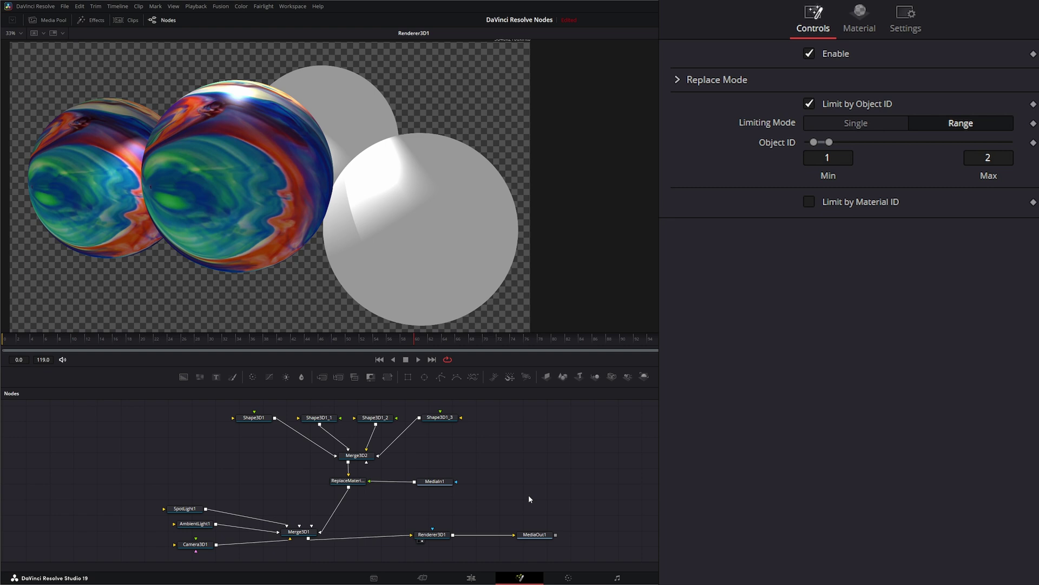
key(ctrl+v)
drag(527, 495, 351, 509)
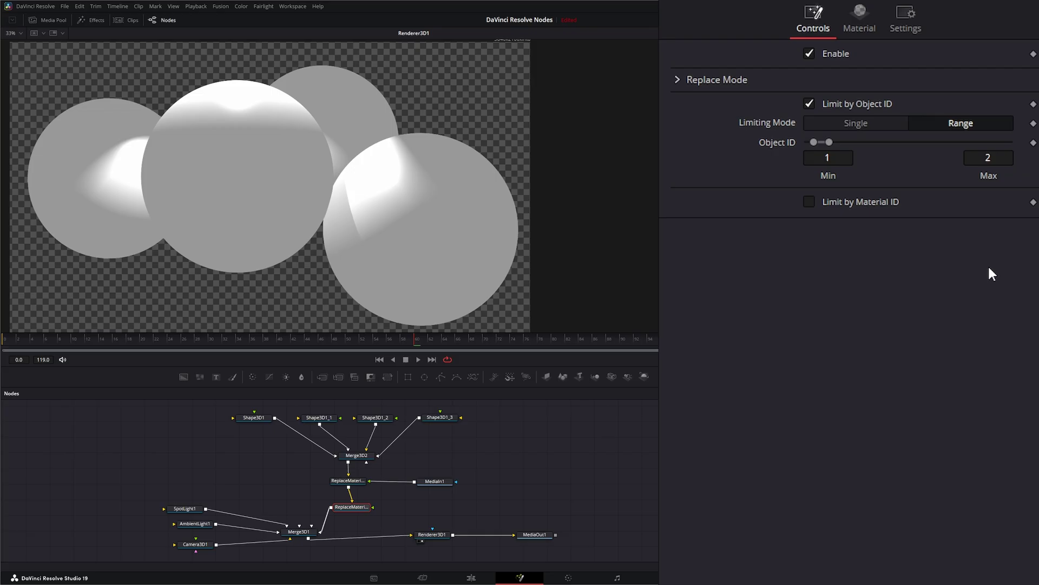
Step: Set the second Replace Material node's Object ID range to Min 3, Max 4
click(838, 159)
text(0)
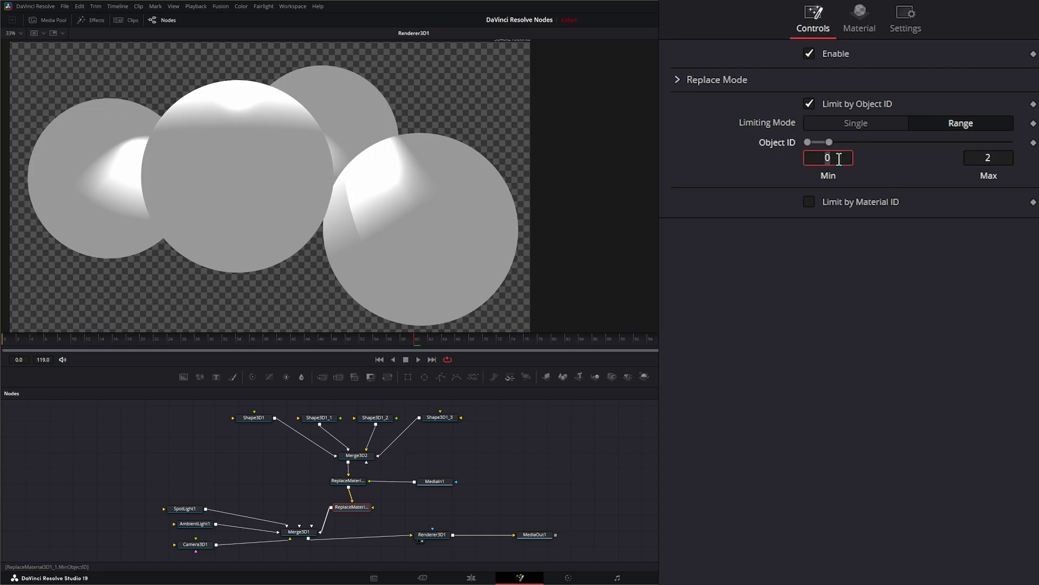
click(993, 157)
text(3)
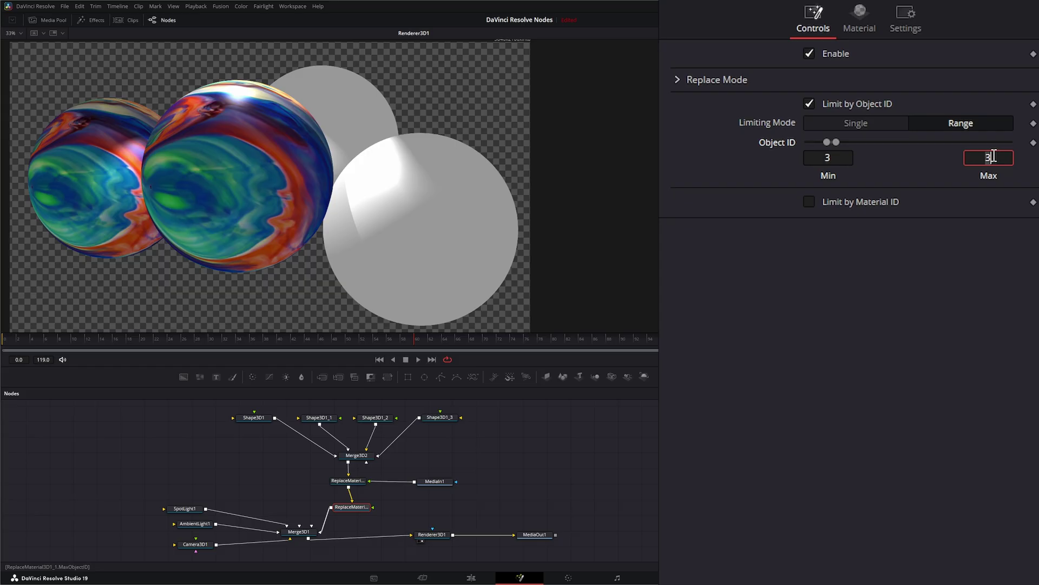
key(shift+Tab)
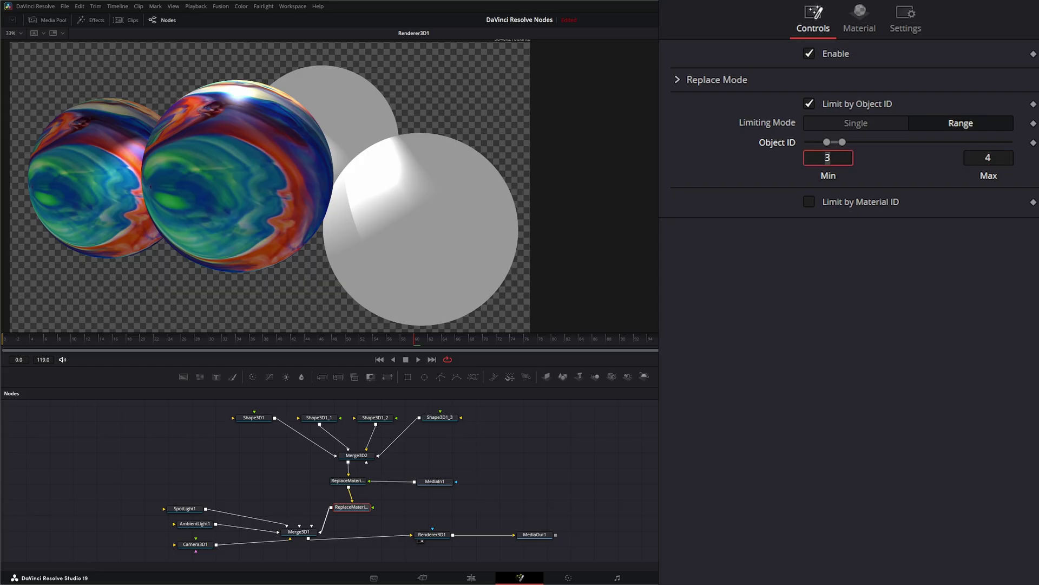
Step: Add the blue striped clip as MediaIn2 and connect it to the second node's material input
drag(658, 514, 373, 508)
drag(440, 514, 433, 508)
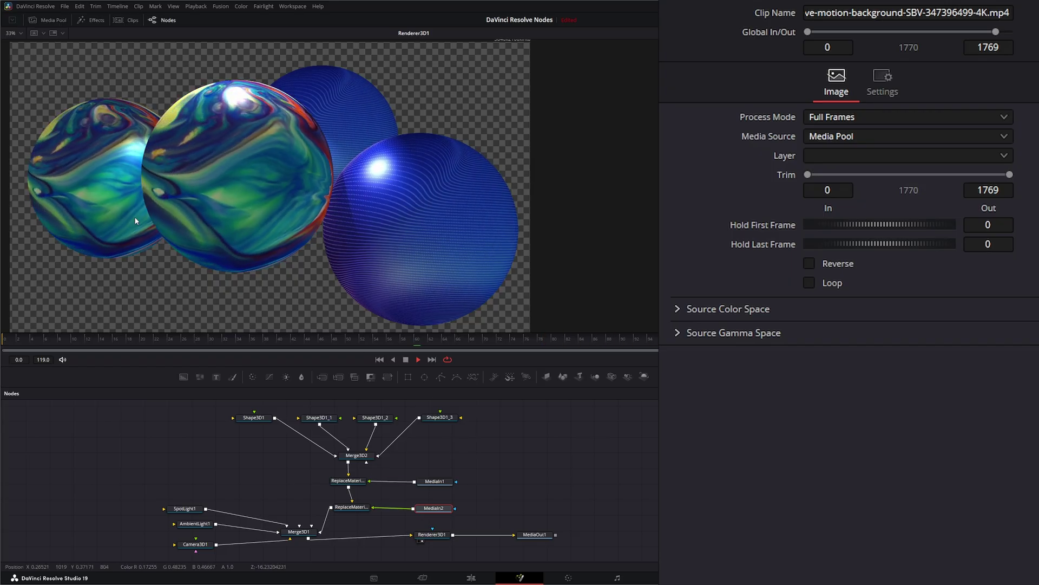
click(406, 360)
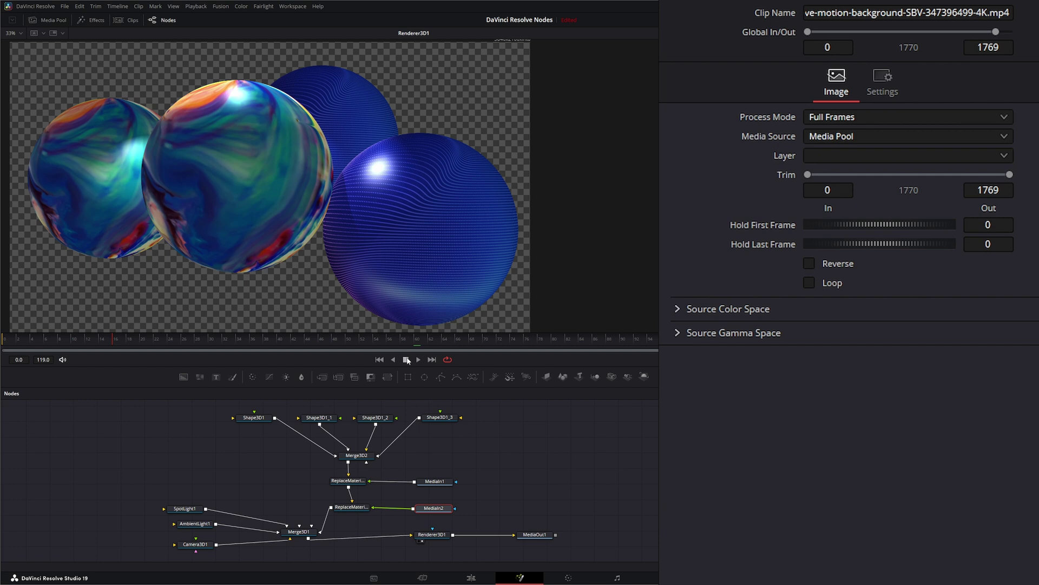
Step: Switch ReplaceMaterial3D1 from Limit by Object ID to Limit by Material ID 2
click(347, 481)
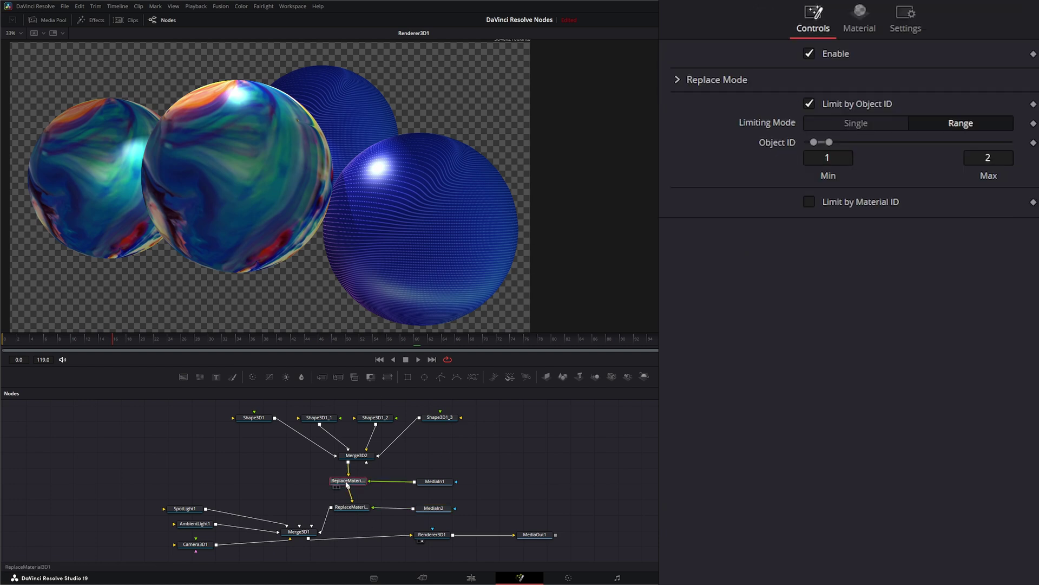
click(809, 104)
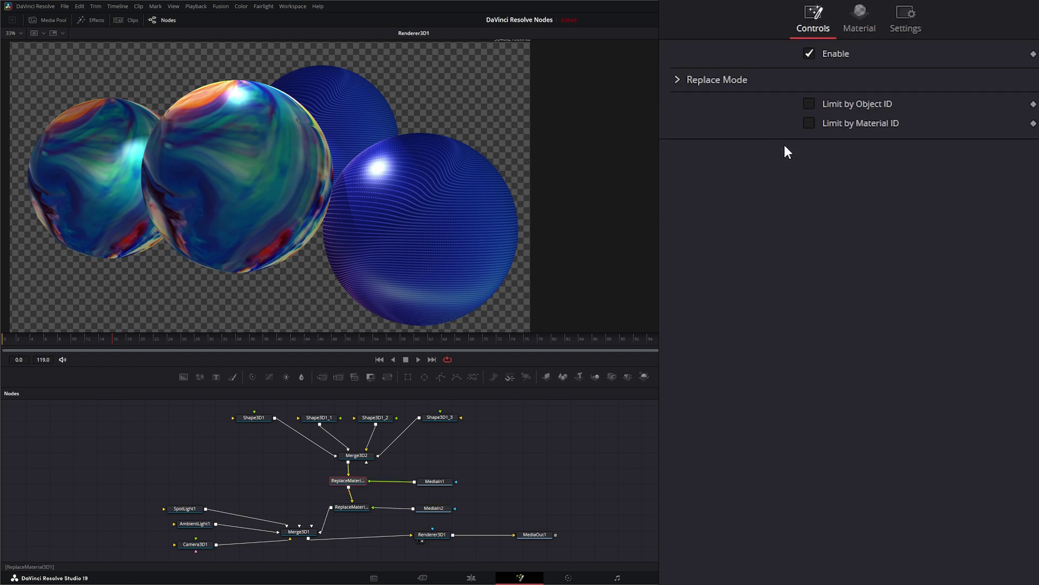
click(811, 123)
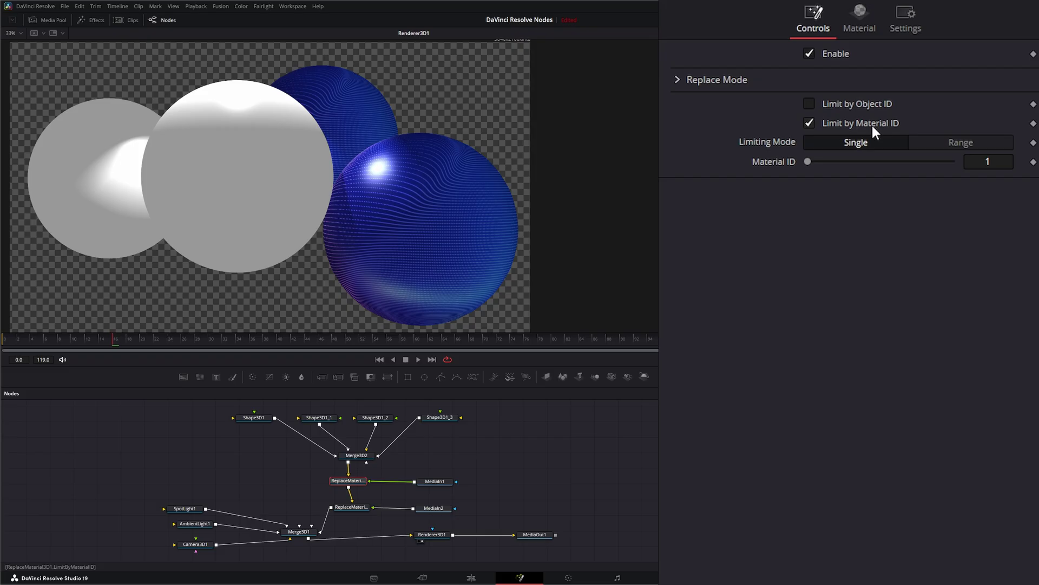
click(255, 417)
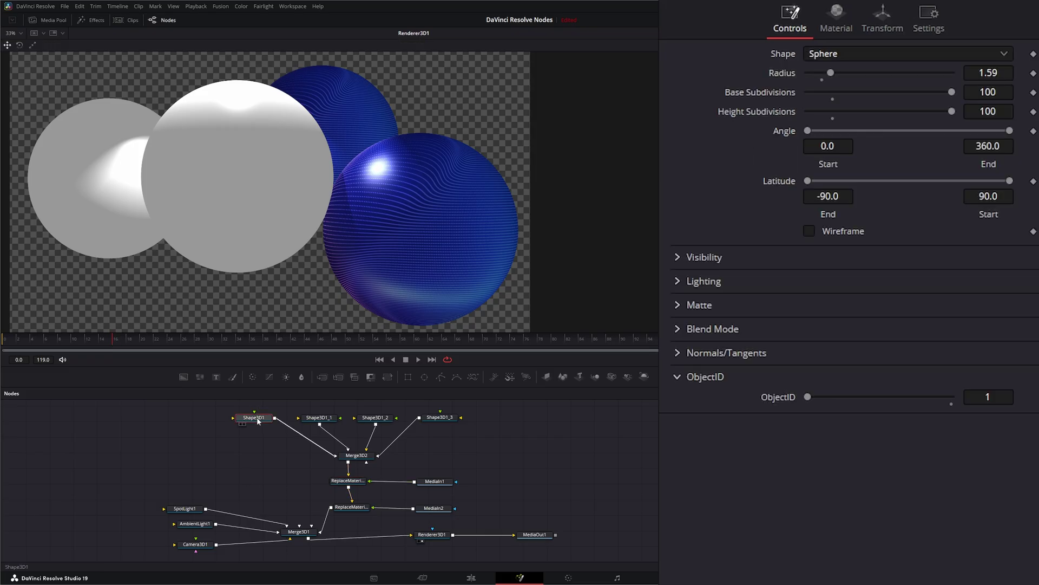
click(837, 16)
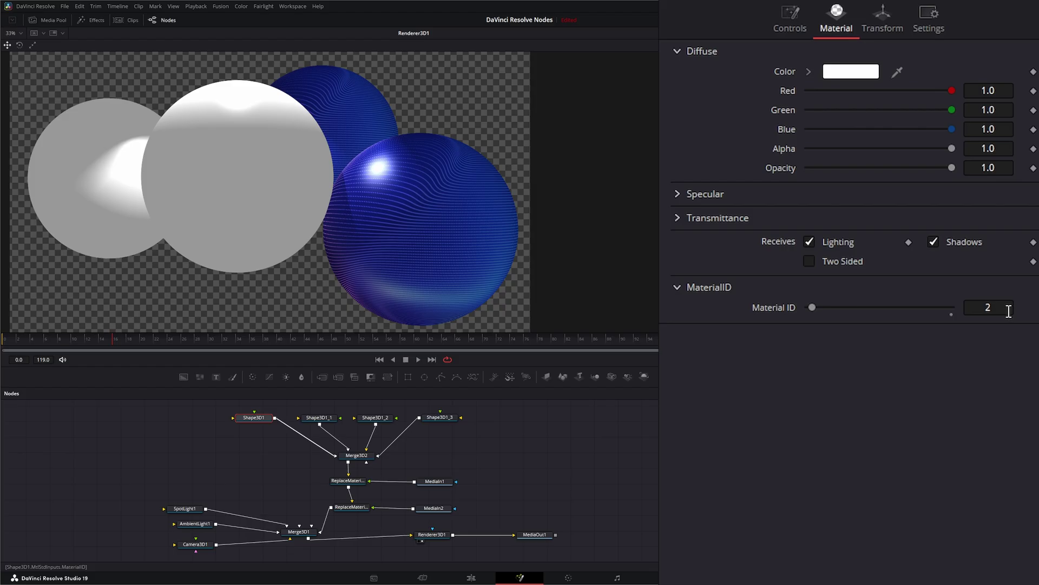
click(350, 483)
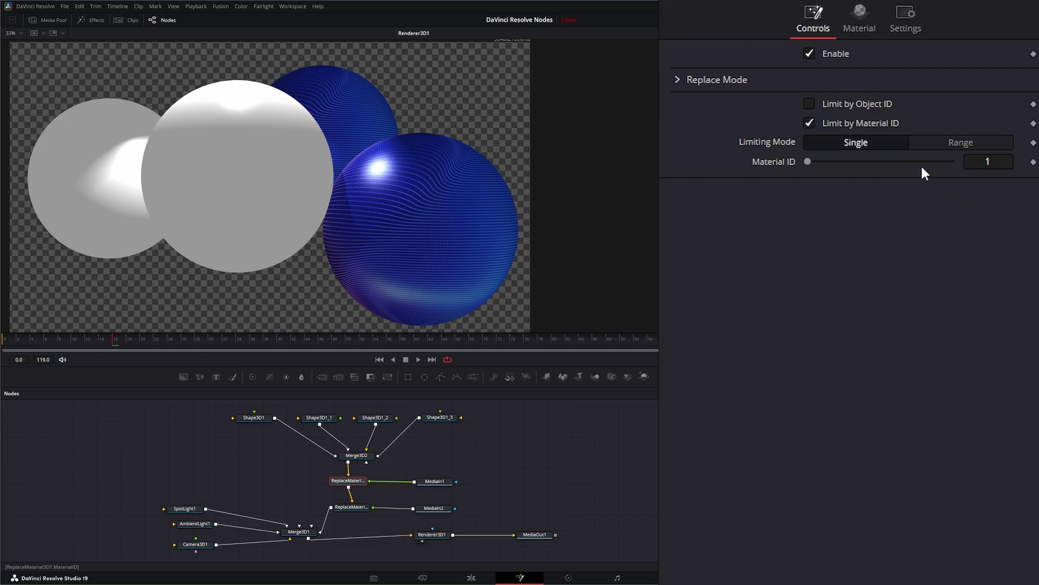
drag(809, 162, 814, 161)
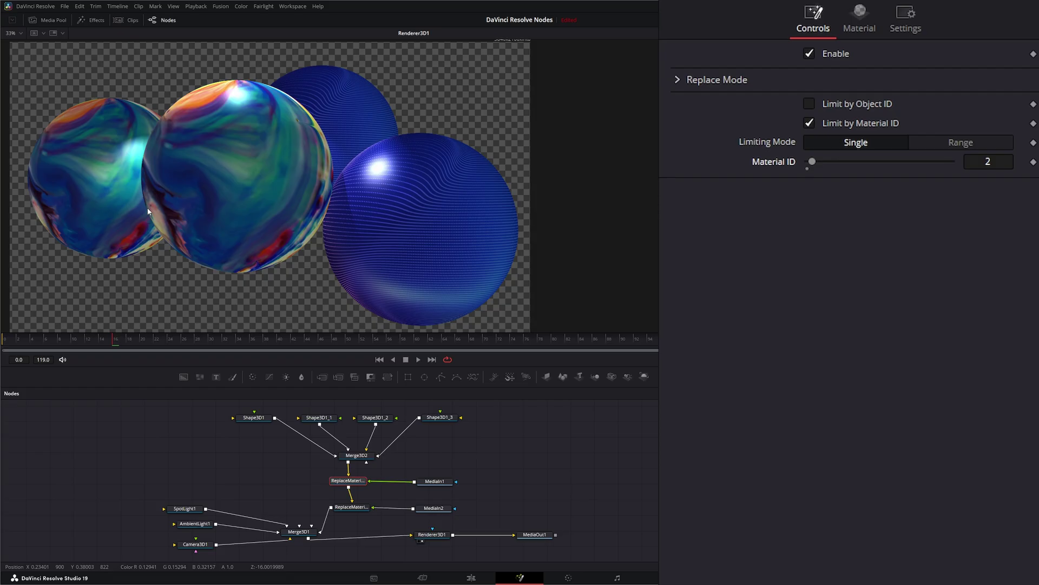
Step: Check the Material IDs of all four spheres, then reselect ReplaceMaterial3D1
click(254, 417)
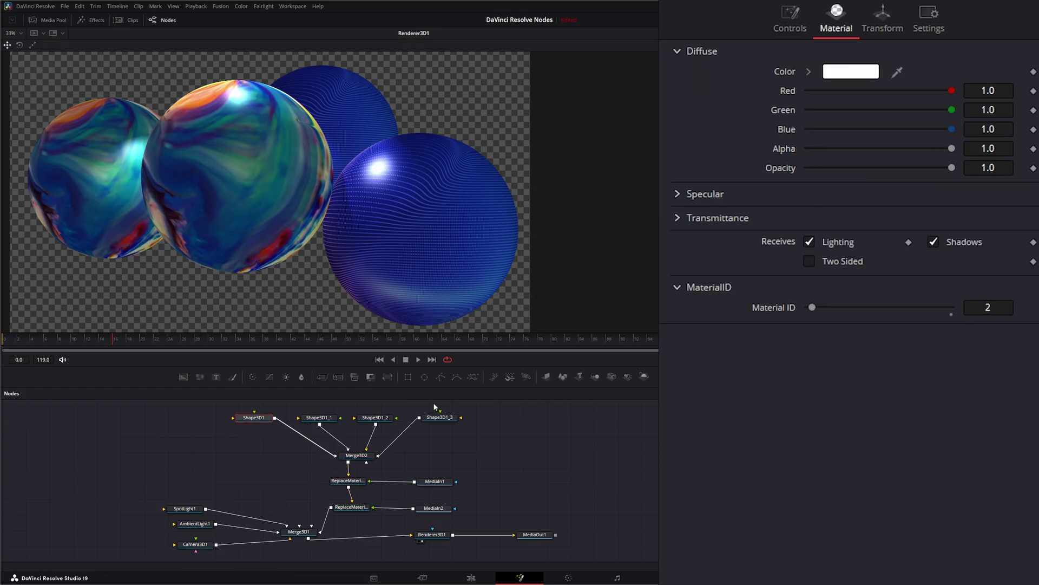
click(319, 418)
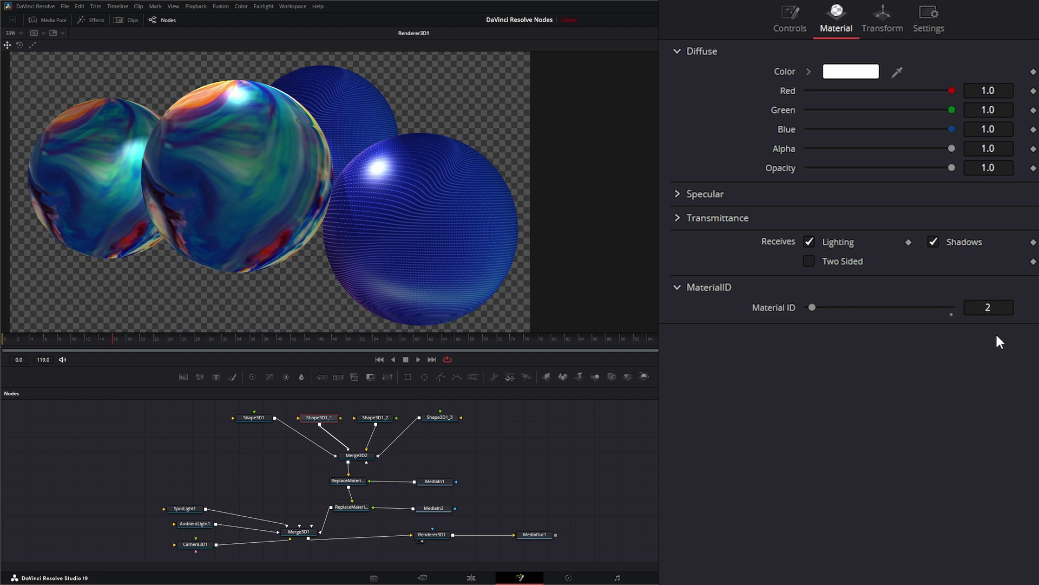
click(378, 418)
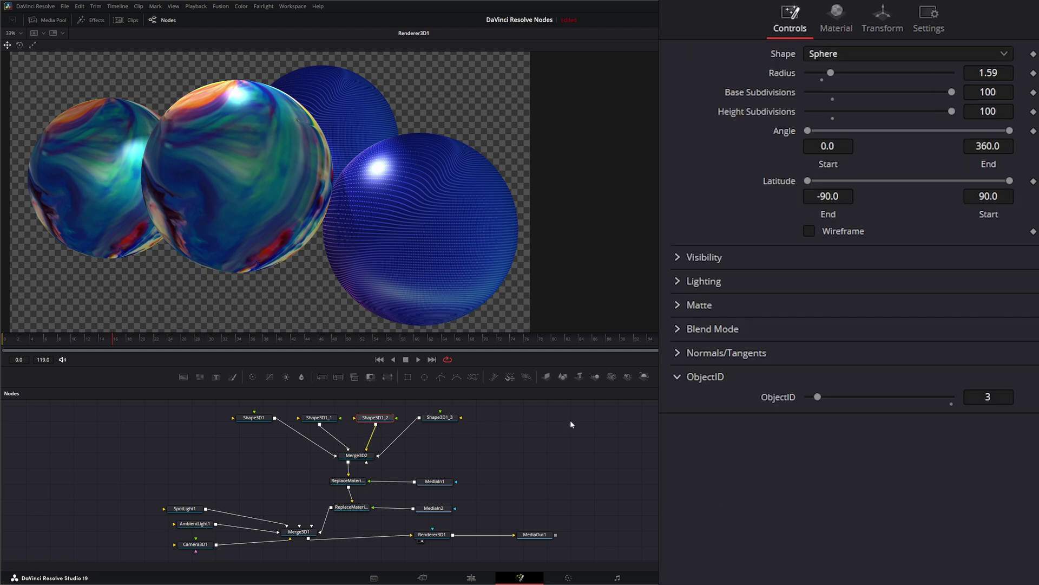
click(847, 25)
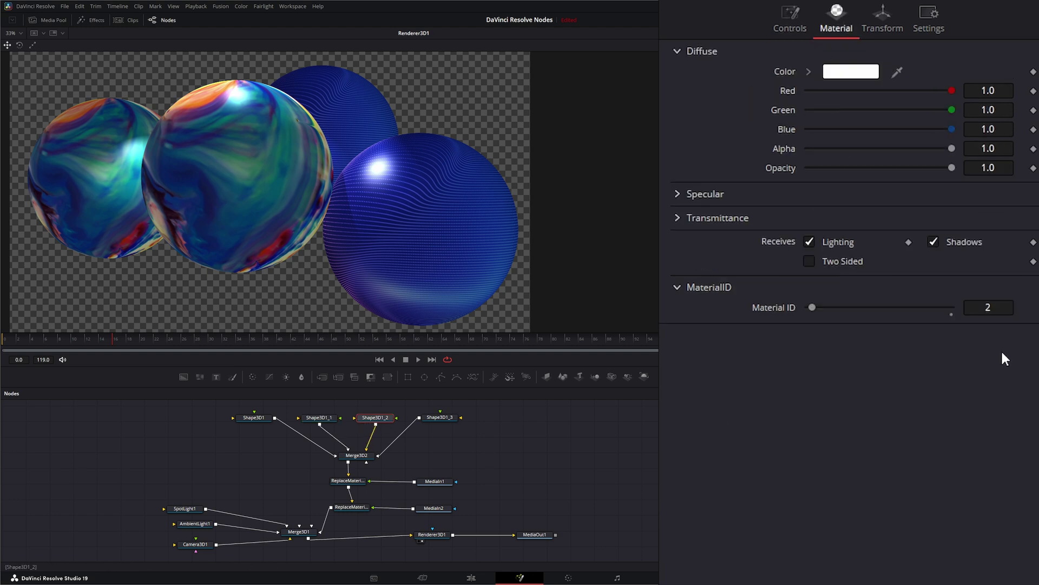
click(444, 420)
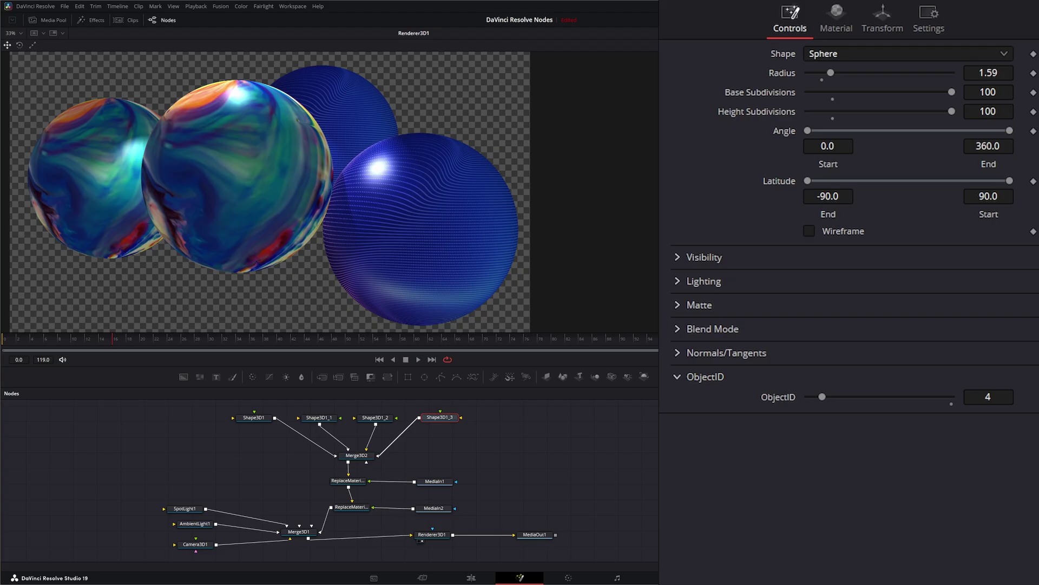
click(836, 19)
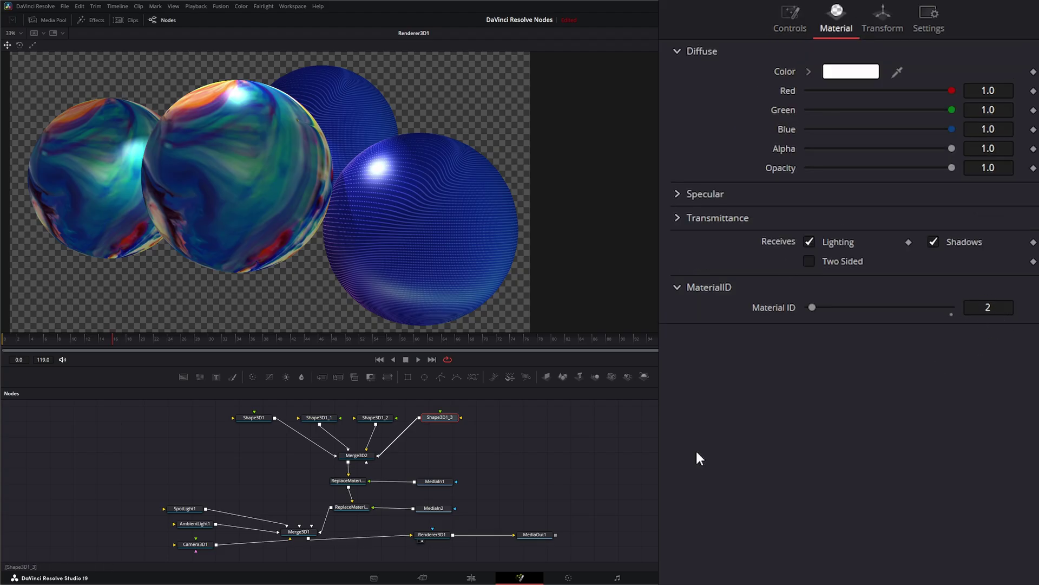
click(375, 418)
click(352, 482)
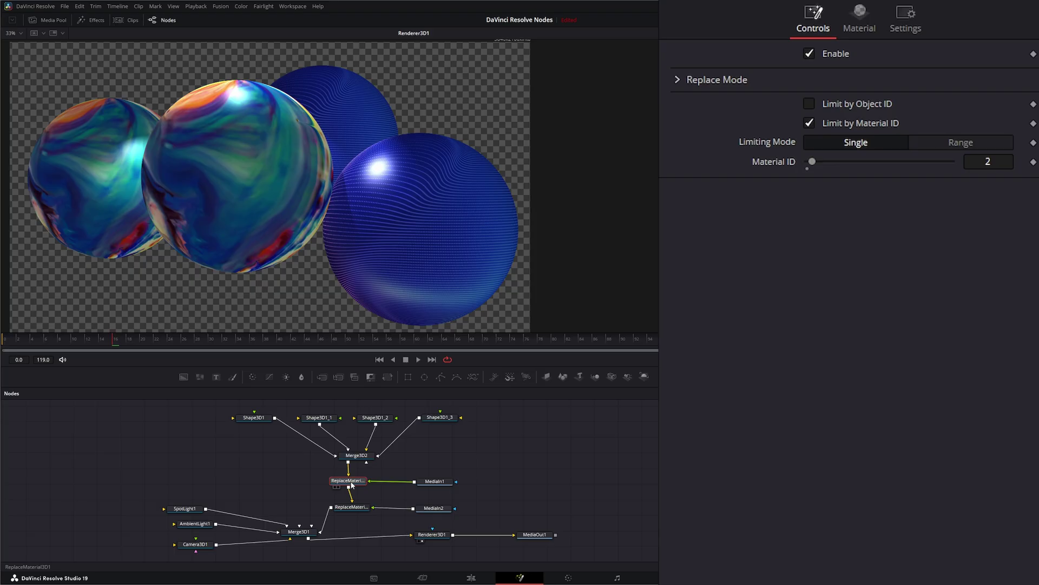
Step: Switch ReplaceMaterial3D1_1 from Object ID limiting to Limit by Material ID (Single, ID 1)
click(353, 508)
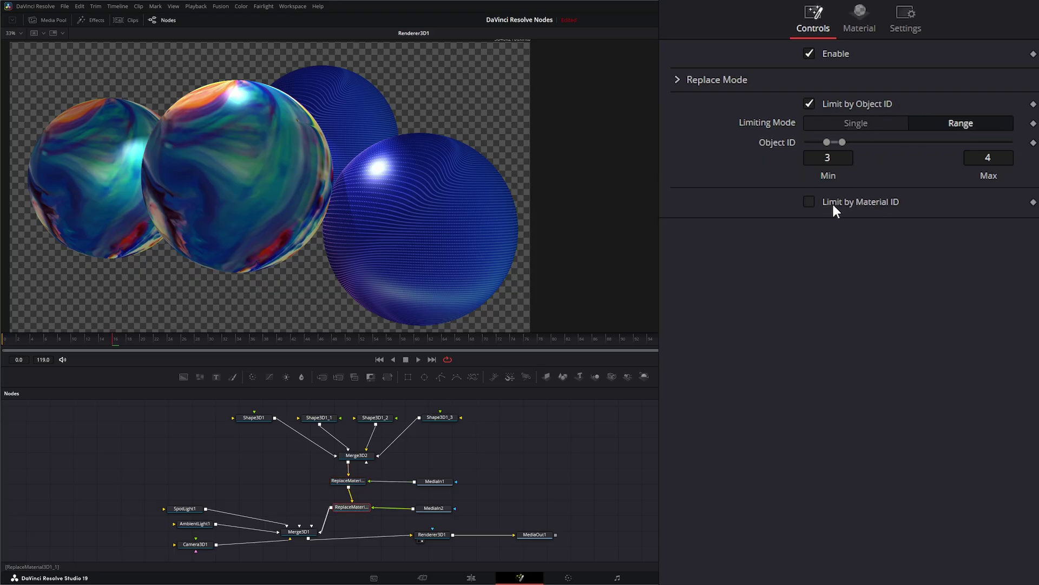
click(810, 103)
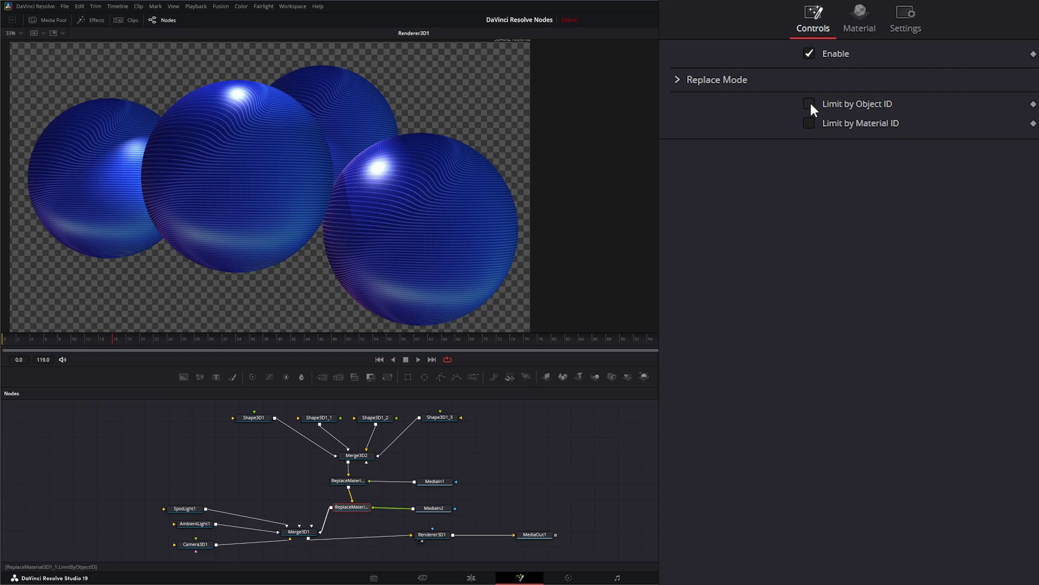
click(809, 123)
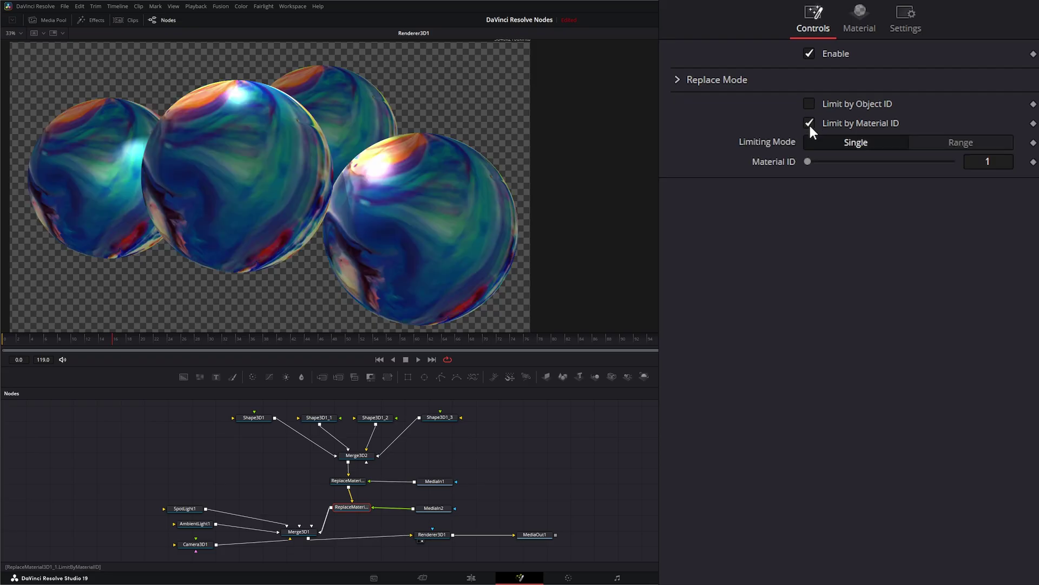